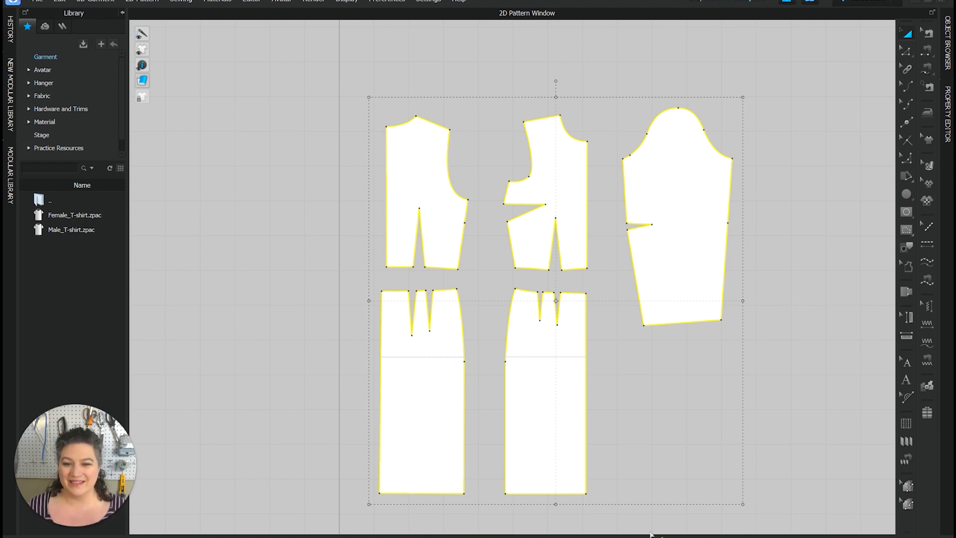
# - Delete the two bodice pieces and the sleeve, keeping only the front and back skirt pieces
pyautogui.click(685, 433)
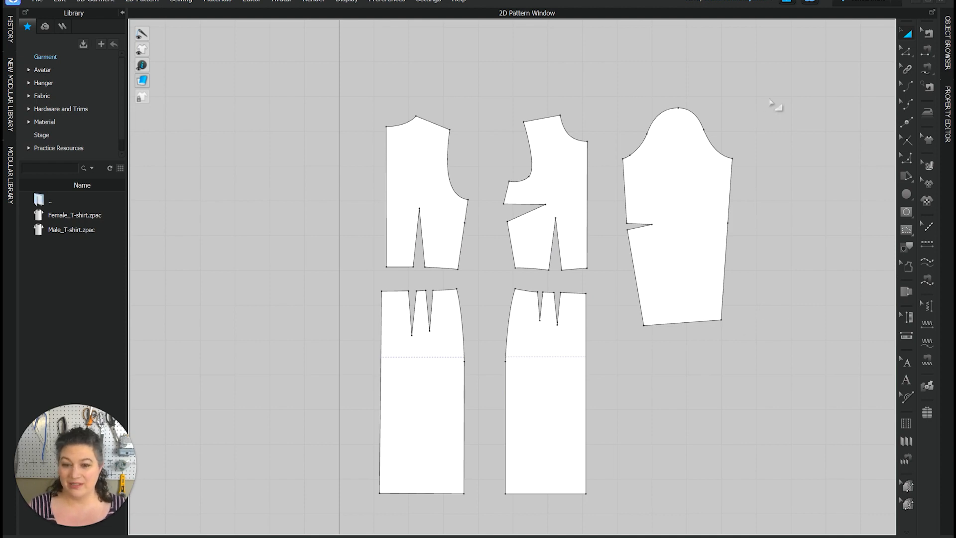
pyautogui.moveTo(774, 68); pyautogui.dragTo(342, 375)
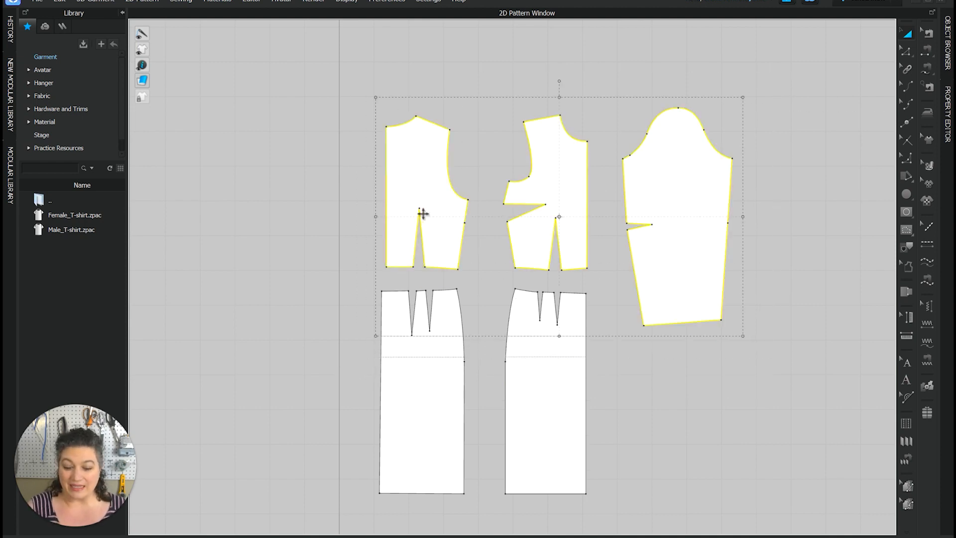
pyautogui.press('Delete')
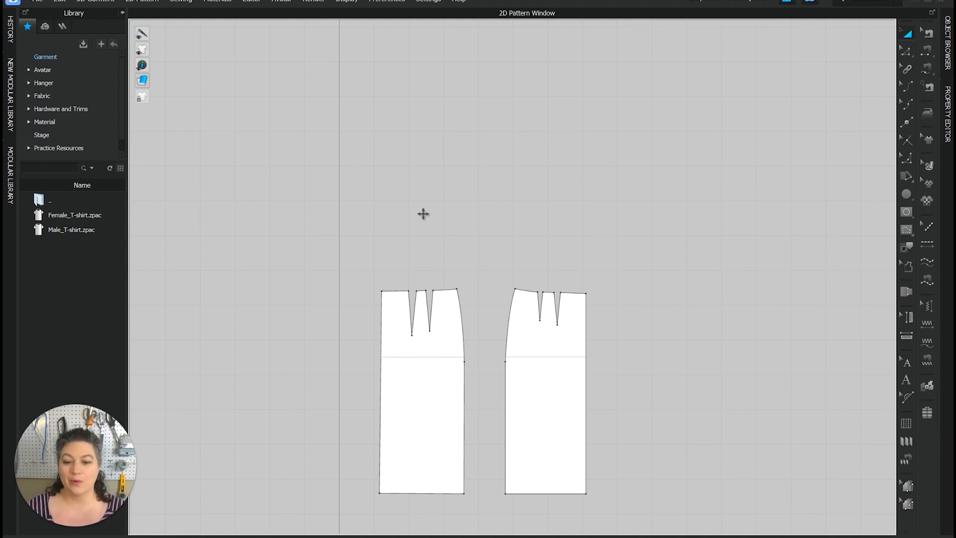
# - Move the front skirt piece farther away from the back skirt piece to make room for flare
pyautogui.scroll(5, 440, 367)
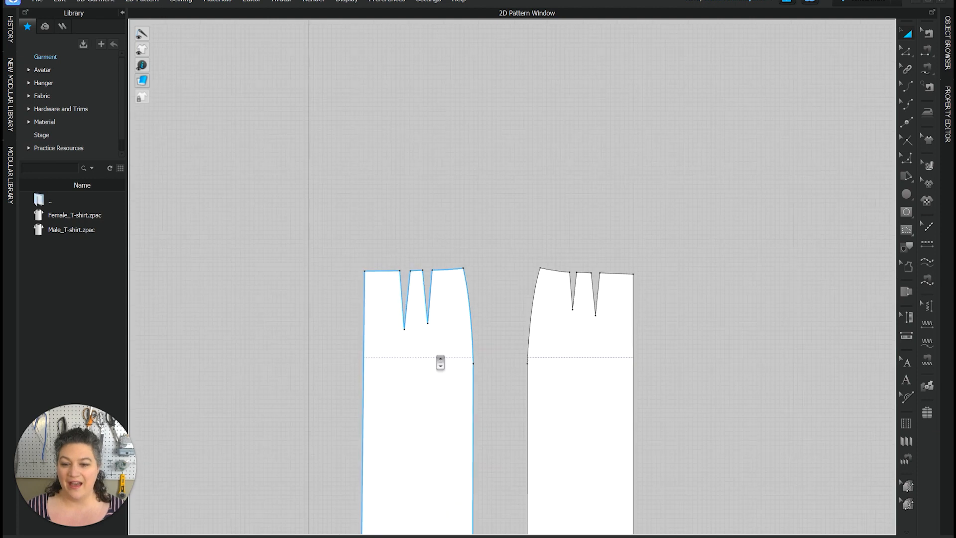
pyautogui.moveTo(498, 380); pyautogui.dragTo(487, 201, button='right')
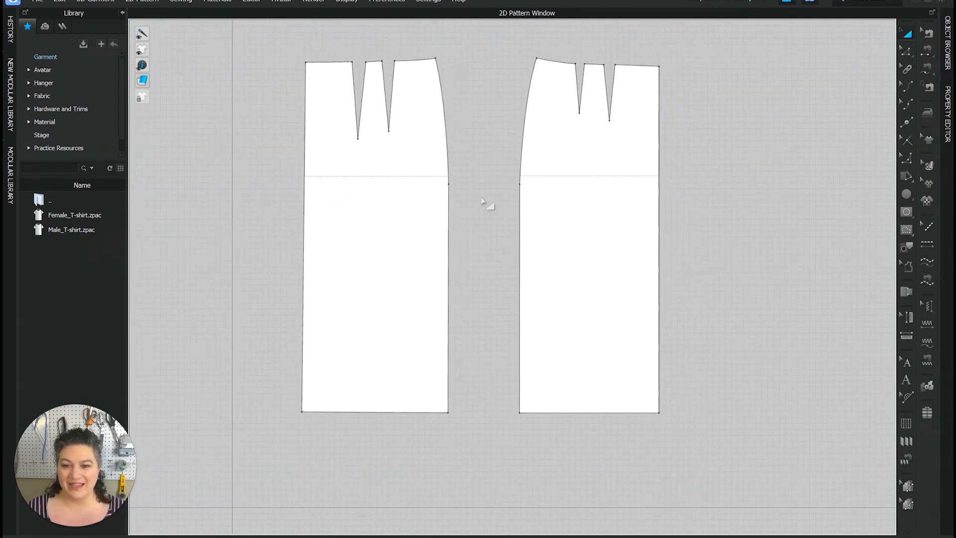
pyautogui.click(583, 244)
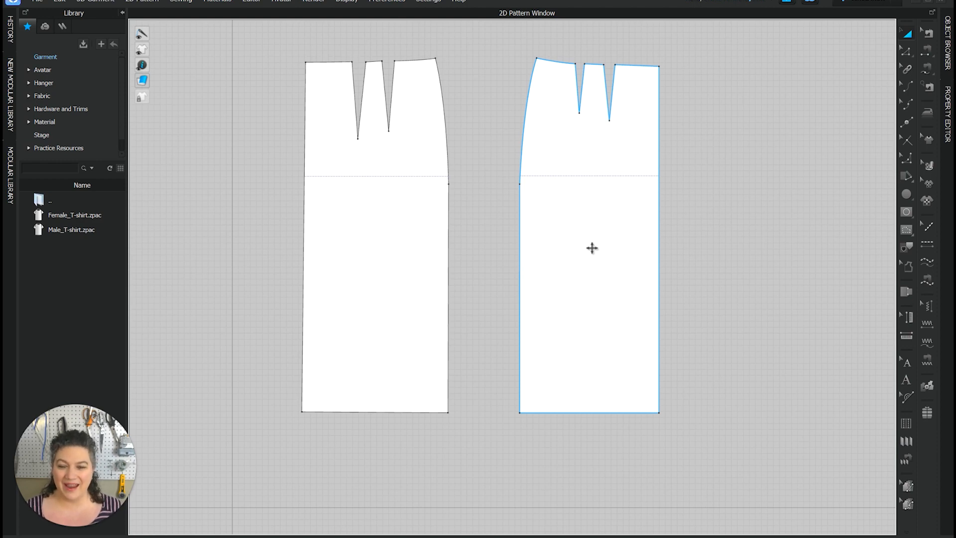
pyautogui.scroll(-2, 598, 252)
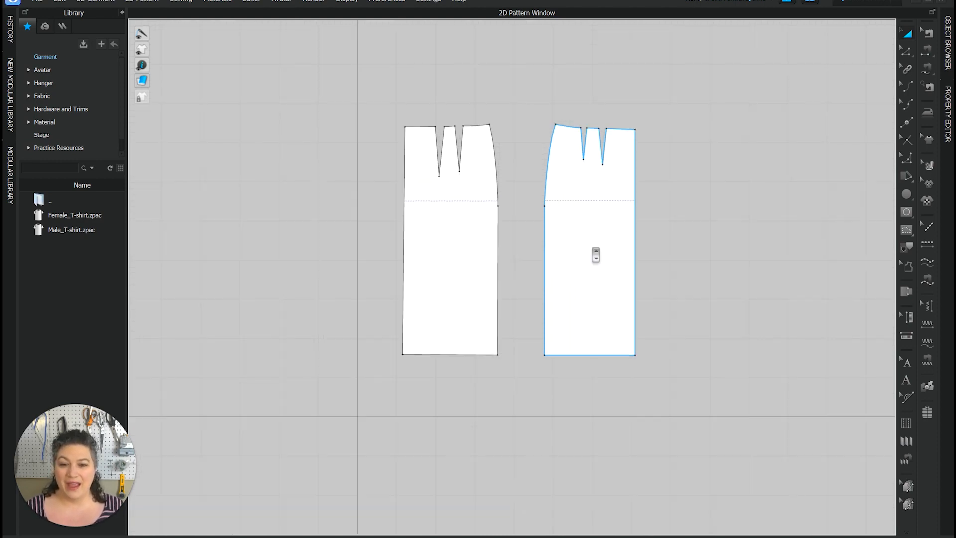
pyautogui.scroll(1, 593, 237)
pyautogui.moveTo(593, 237); pyautogui.dragTo(602, 324, button='right')
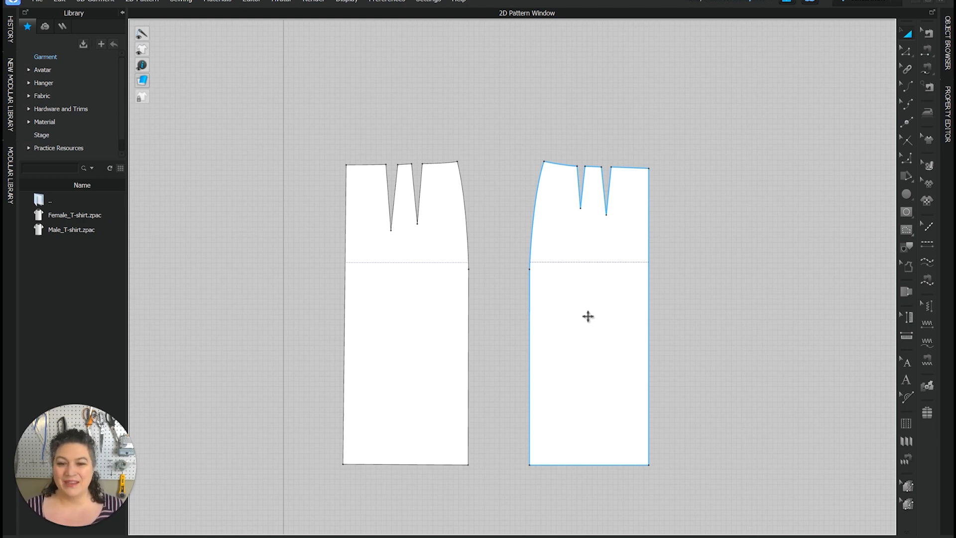
pyautogui.click(668, 267)
pyautogui.scroll(2, 662, 278)
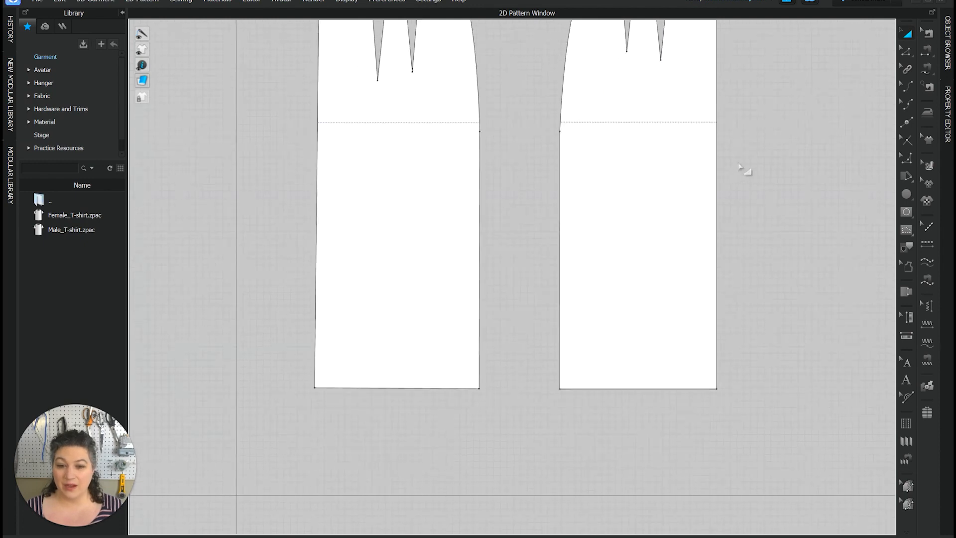
pyautogui.moveTo(718, 183); pyautogui.dragTo(644, 275, button='middle')
pyautogui.moveTo(619, 281); pyautogui.dragTo(713, 275)
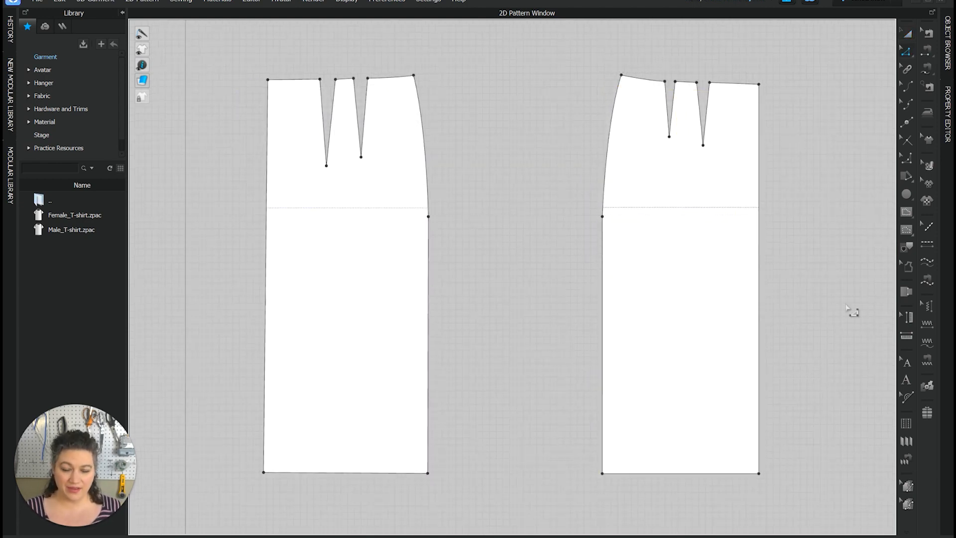
# - Rotate the front skirt's waist dart nearest center front into the hem, pivoting the side-seam section and ending the new dart at the hemline
pyautogui.click(715, 118)
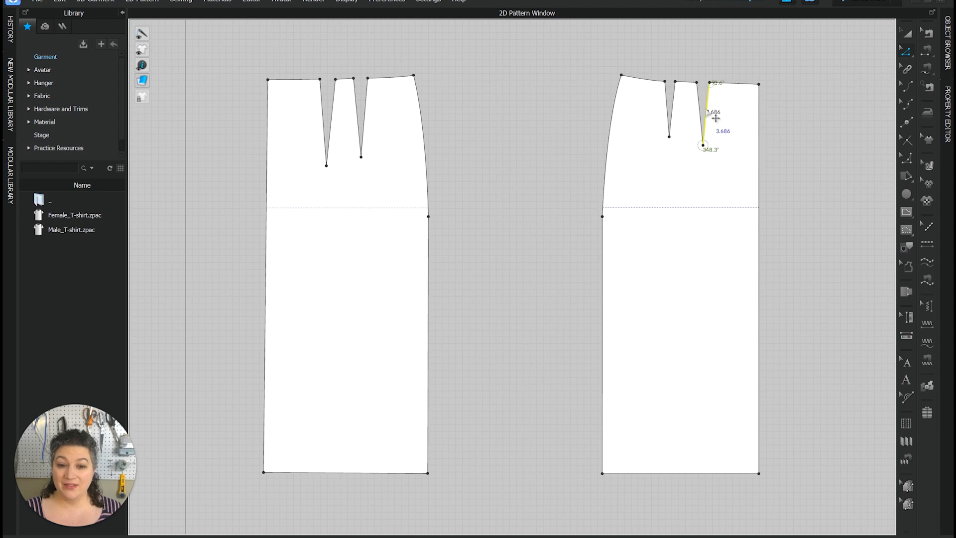
pyautogui.keyDown('shift'); pyautogui.click(700, 113); pyautogui.keyUp('shift')
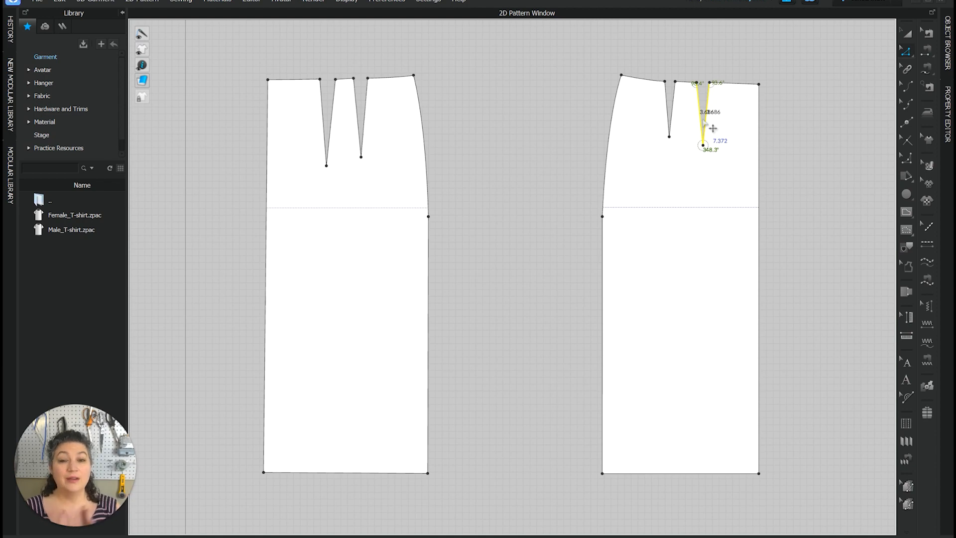
pyautogui.rightClick(703, 117)
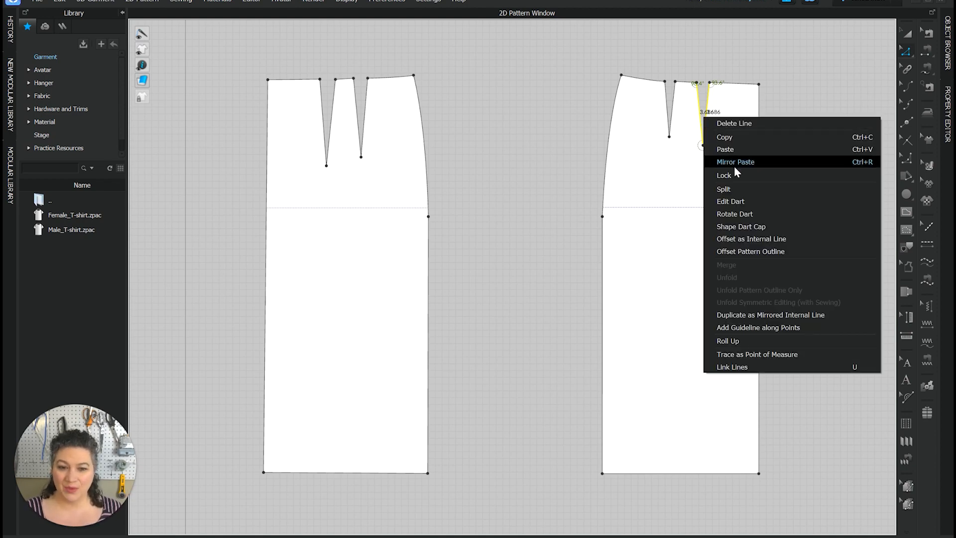
pyautogui.click(750, 220)
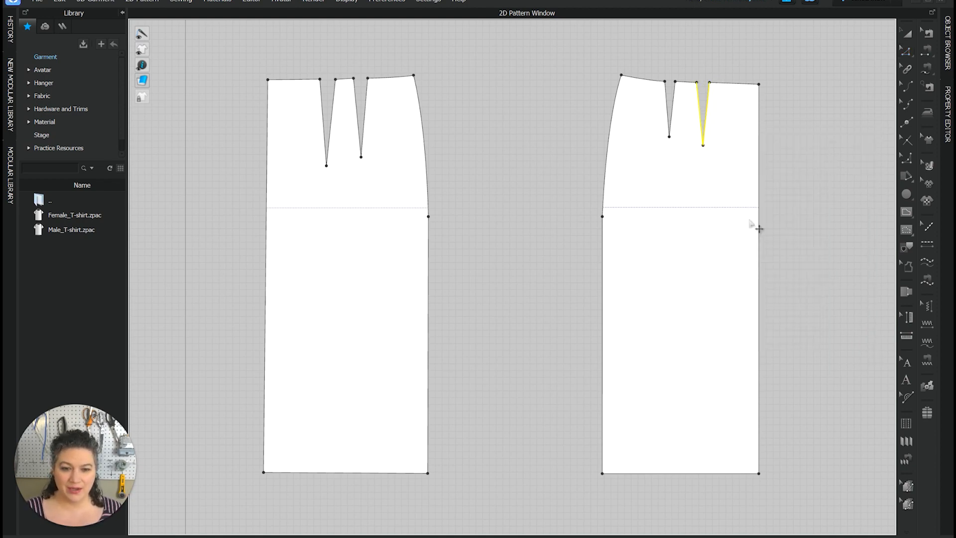
pyautogui.click(711, 474)
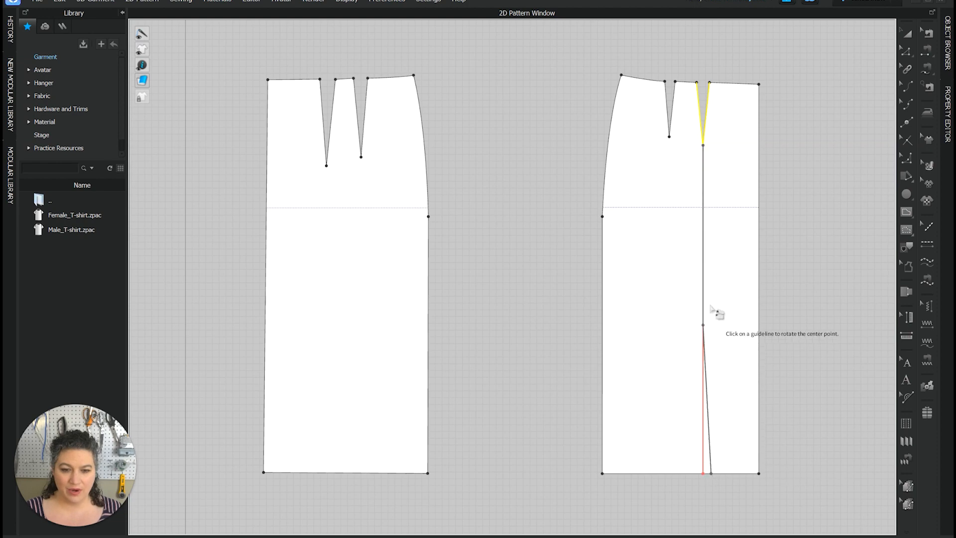
pyautogui.click(704, 148)
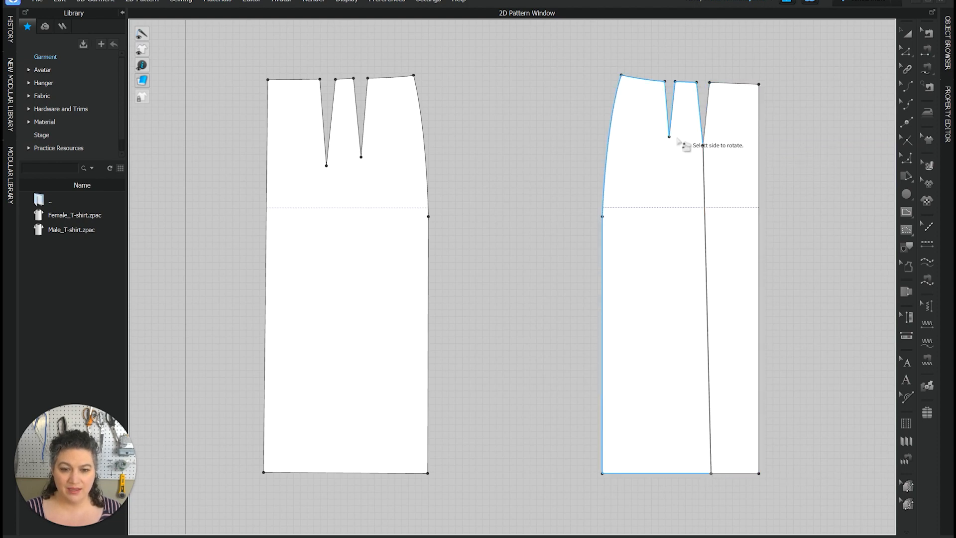
pyautogui.click(678, 164)
pyautogui.click(679, 127)
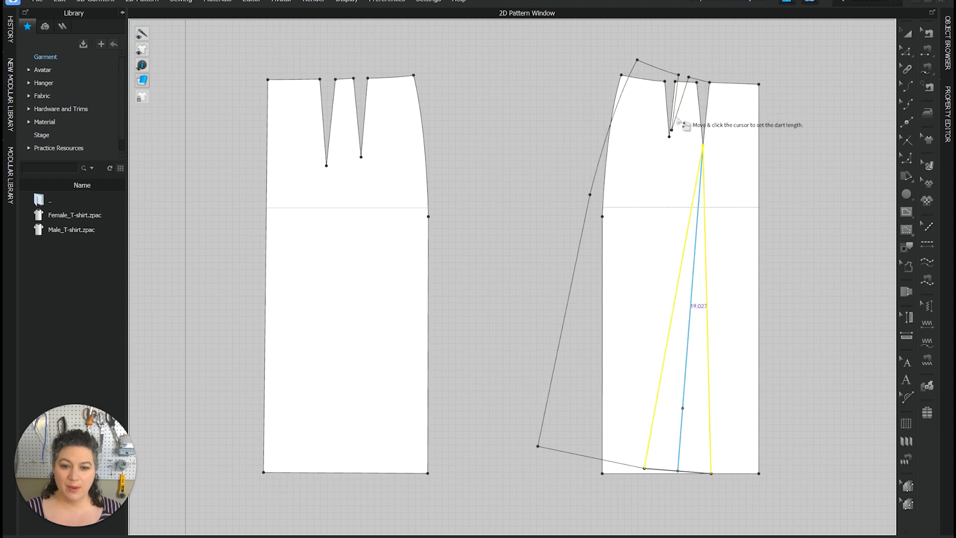
pyautogui.click(679, 471)
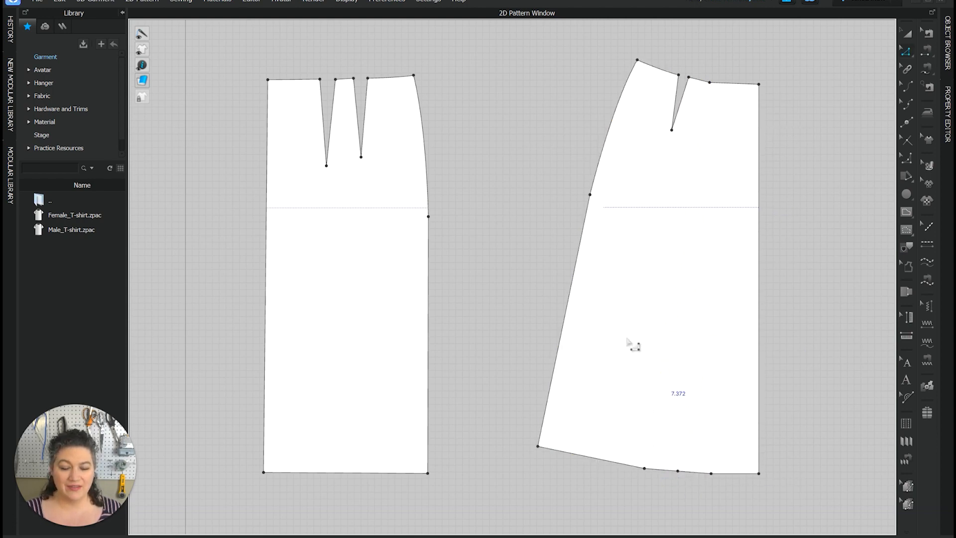
# - Rotate the front skirt's remaining waist dart into the hem nearer the side seam, with the new dart's tip at the hemline
pyautogui.rightClick(684, 98)
pyautogui.click(709, 182)
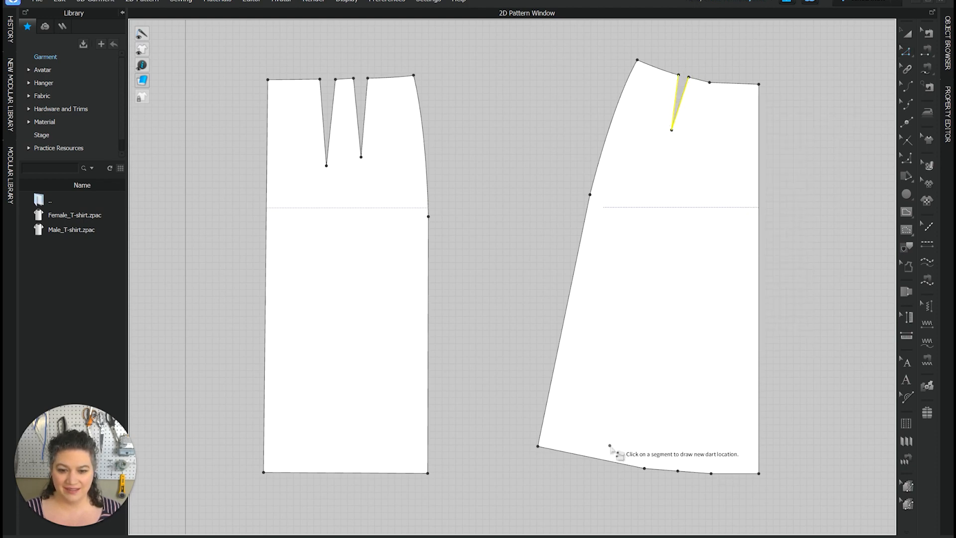
pyautogui.click(598, 459)
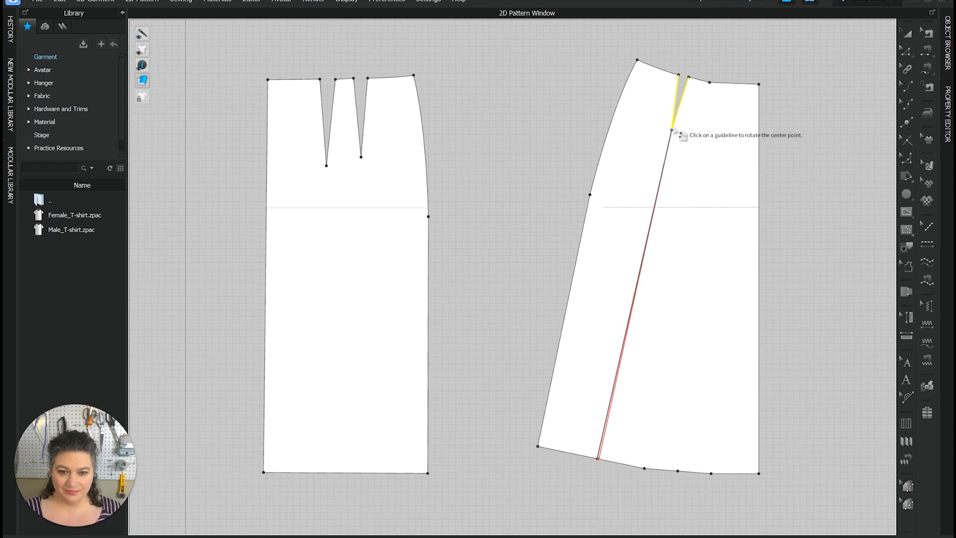
pyautogui.click(652, 127)
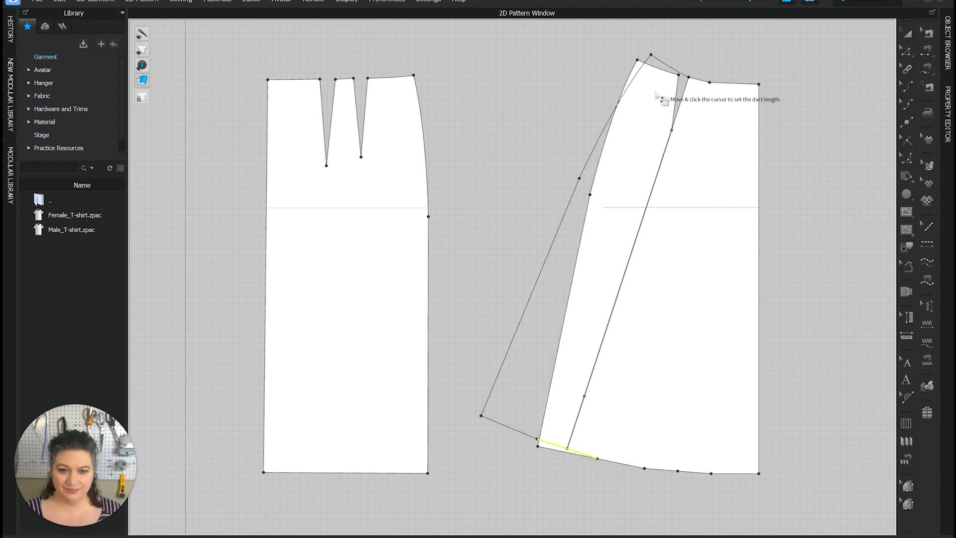
pyautogui.click(572, 455)
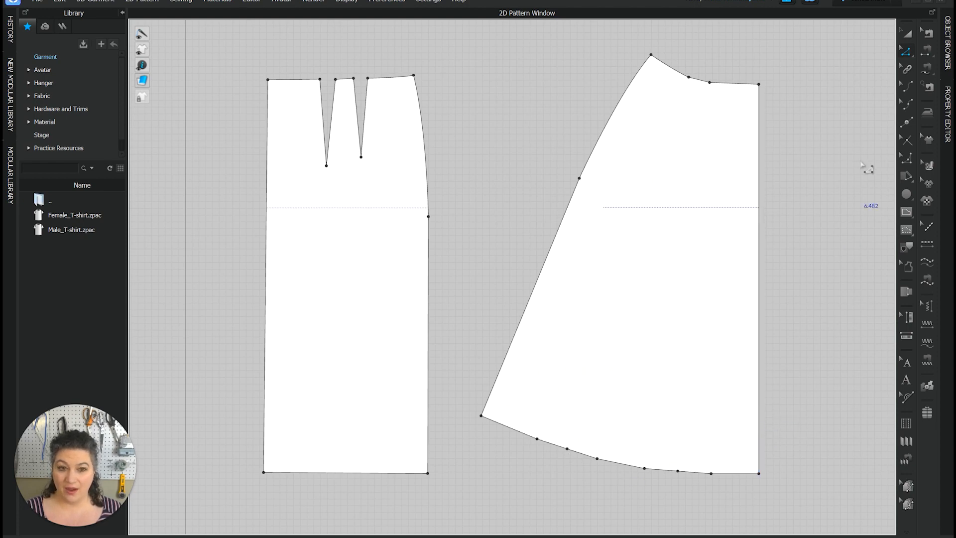
# - Delete the extra points left by both rotated darts along the front skirt's hem
pyautogui.press('a')
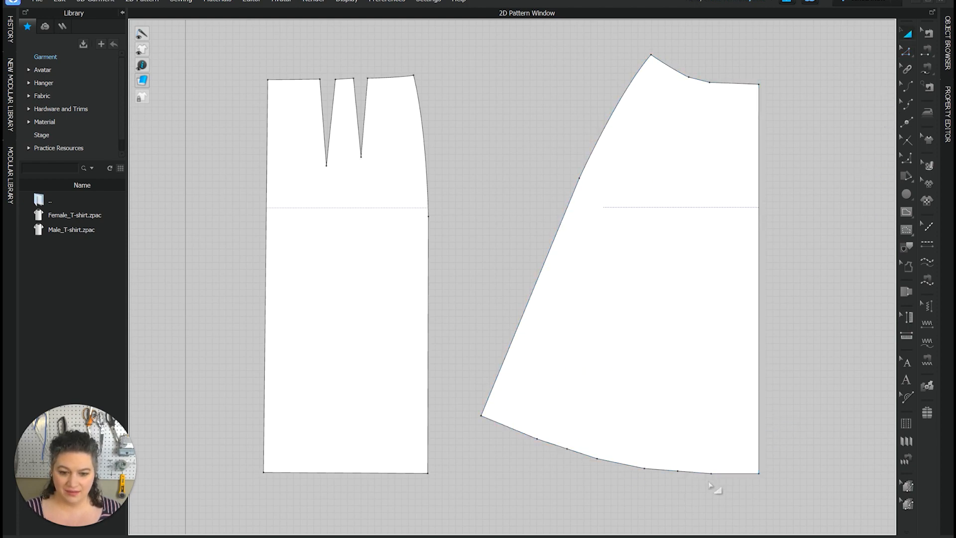
pyautogui.moveTo(720, 488); pyautogui.dragTo(642, 455)
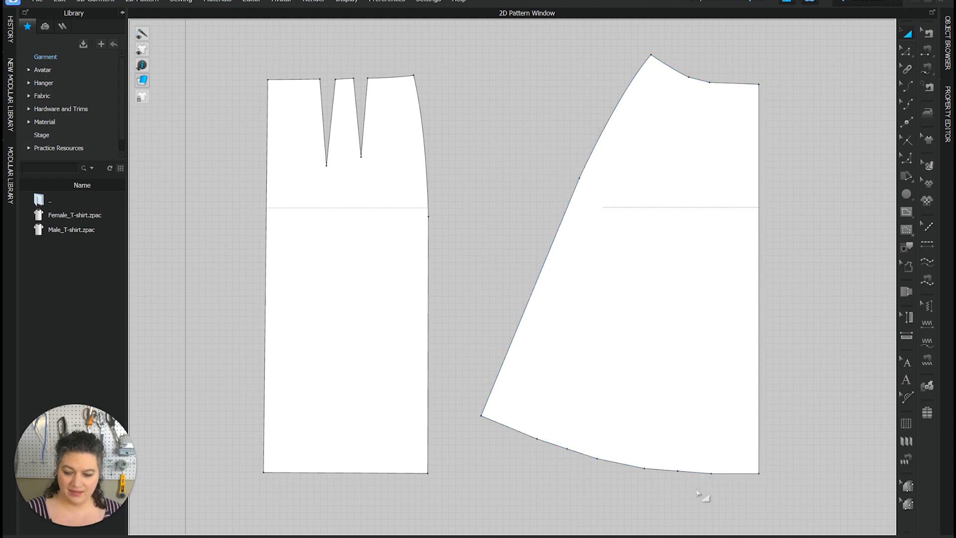
pyautogui.press('z')
pyautogui.moveTo(715, 492); pyautogui.dragTo(641, 457)
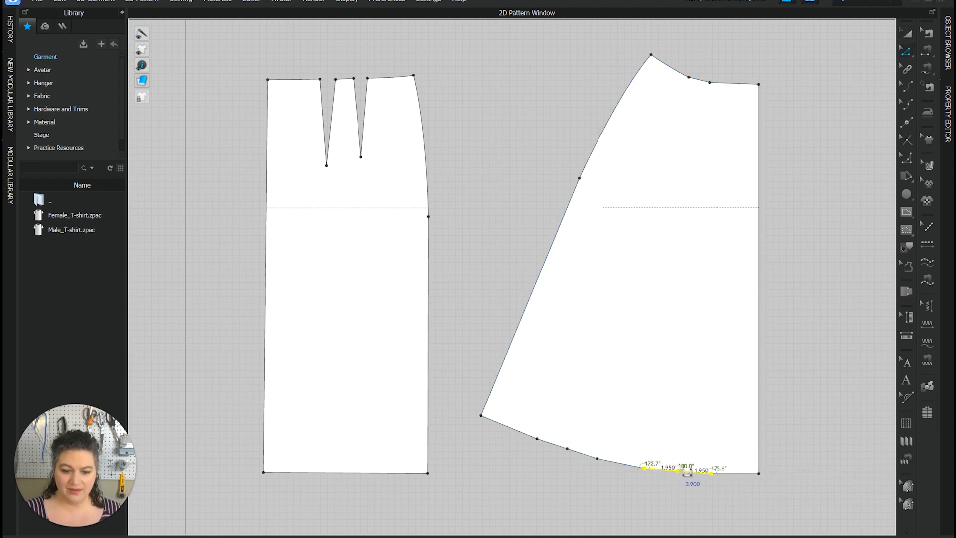
pyautogui.press('Delete')
pyautogui.moveTo(611, 486); pyautogui.dragTo(528, 431)
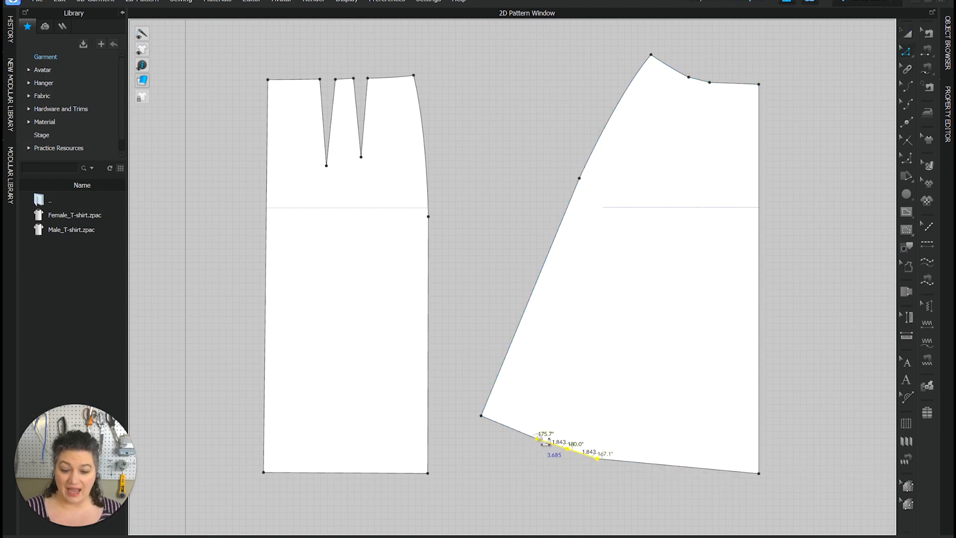
pyautogui.press('Delete')
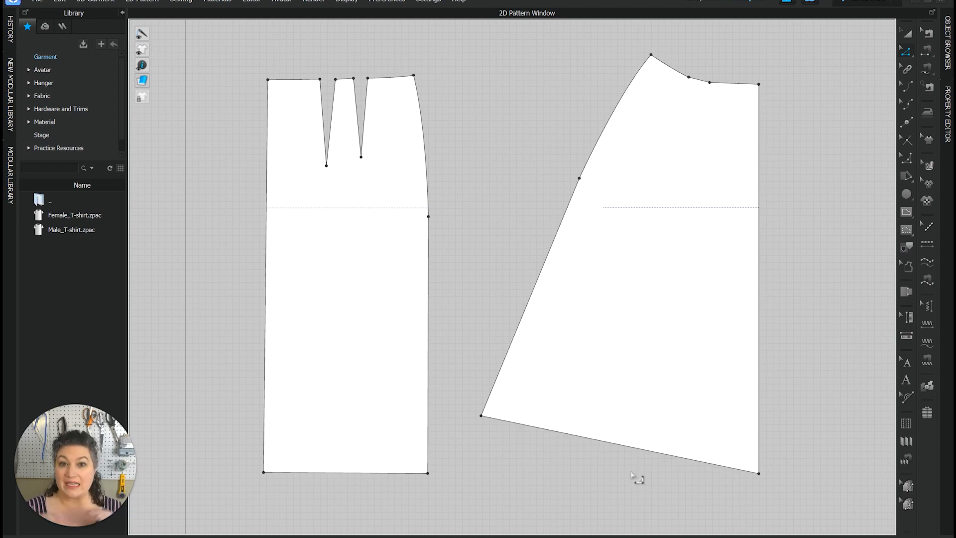
# - Curve the front skirt's hem outward into a smooth arc about 16.7 long, meeting the side seam and center front at about 90 degrees
pyautogui.press('x')
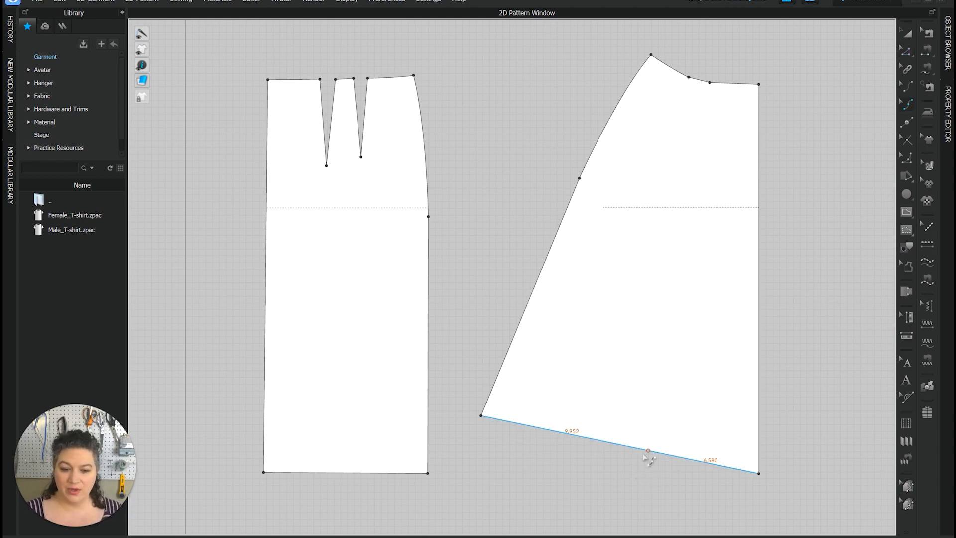
pyautogui.moveTo(624, 447); pyautogui.dragTo(594, 459)
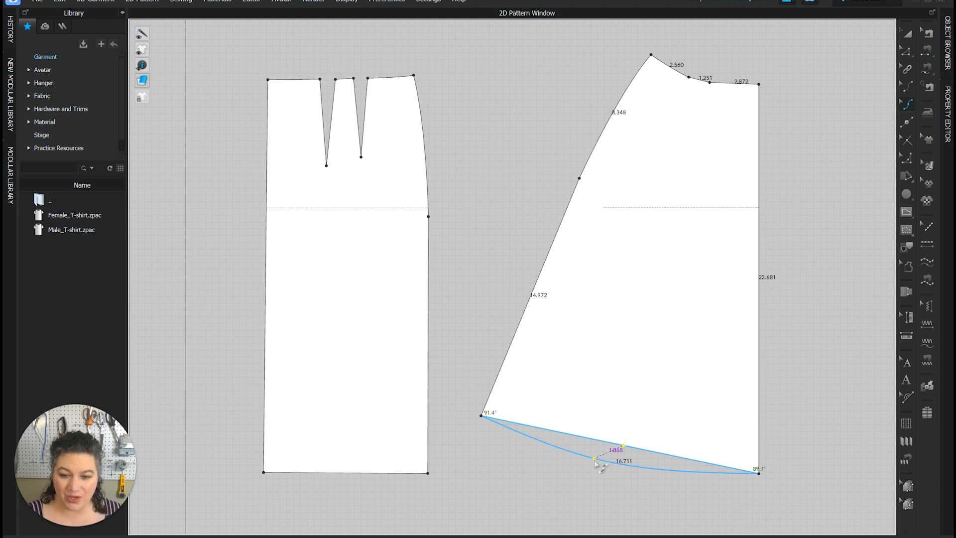
pyautogui.moveTo(594, 458); pyautogui.dragTo(582, 459)
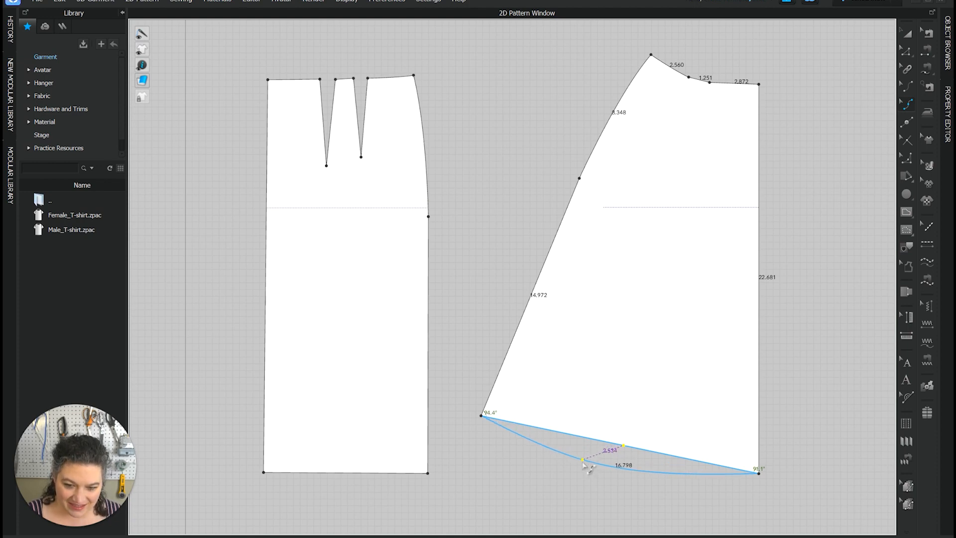
pyautogui.moveTo(584, 465); pyautogui.dragTo(649, 473)
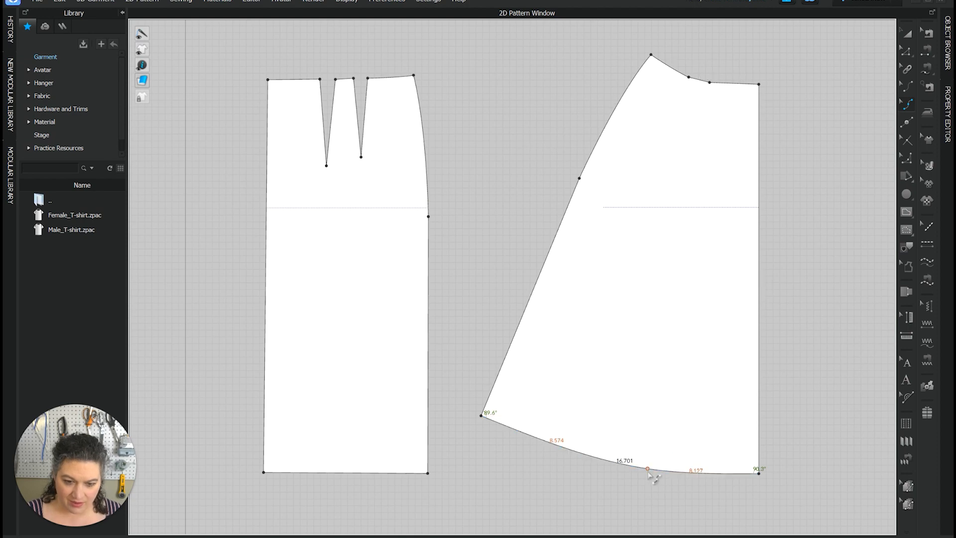
# - Move the back skirt piece farther away from the flared front piece and deselect it
pyautogui.scroll(-2, 729, 405)
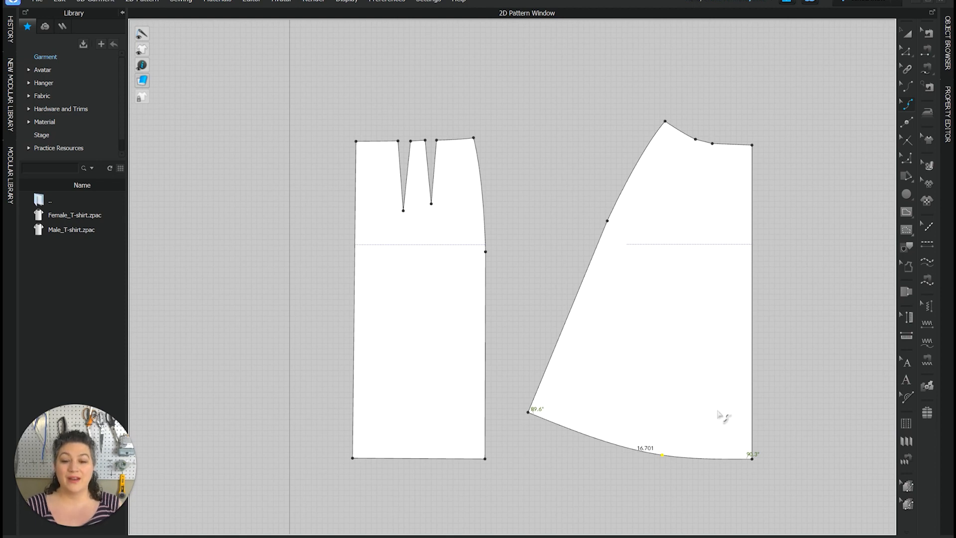
pyautogui.press('a')
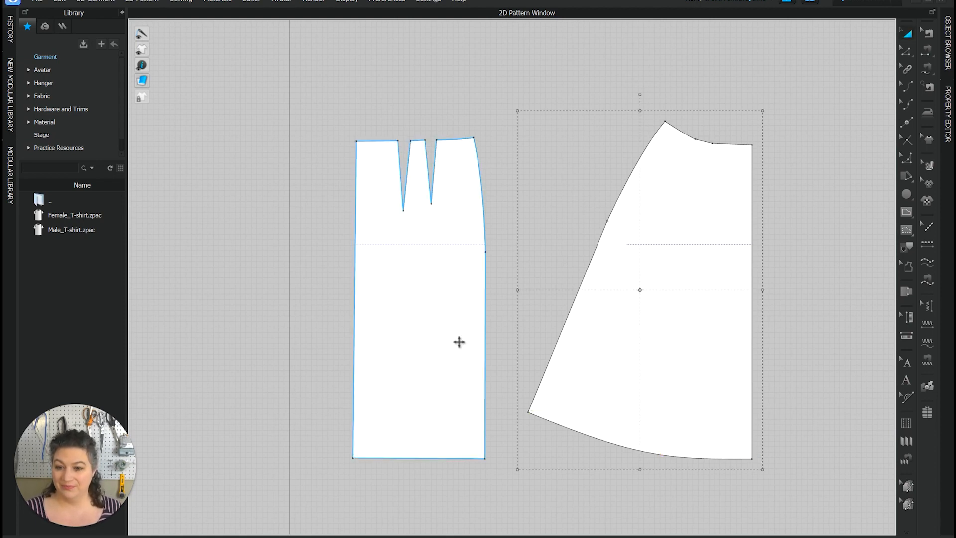
pyautogui.click(444, 327)
pyautogui.moveTo(444, 326); pyautogui.dragTo(383, 331)
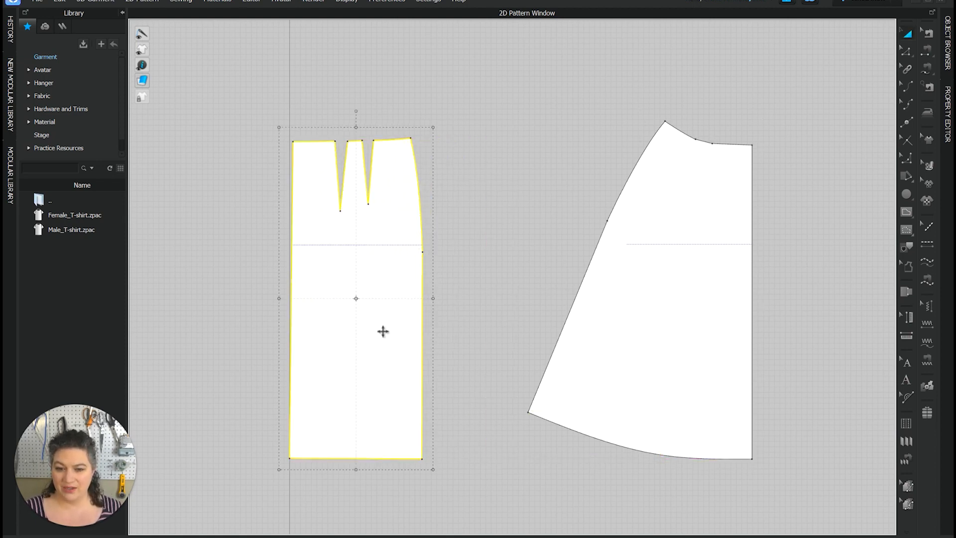
pyautogui.click(459, 330)
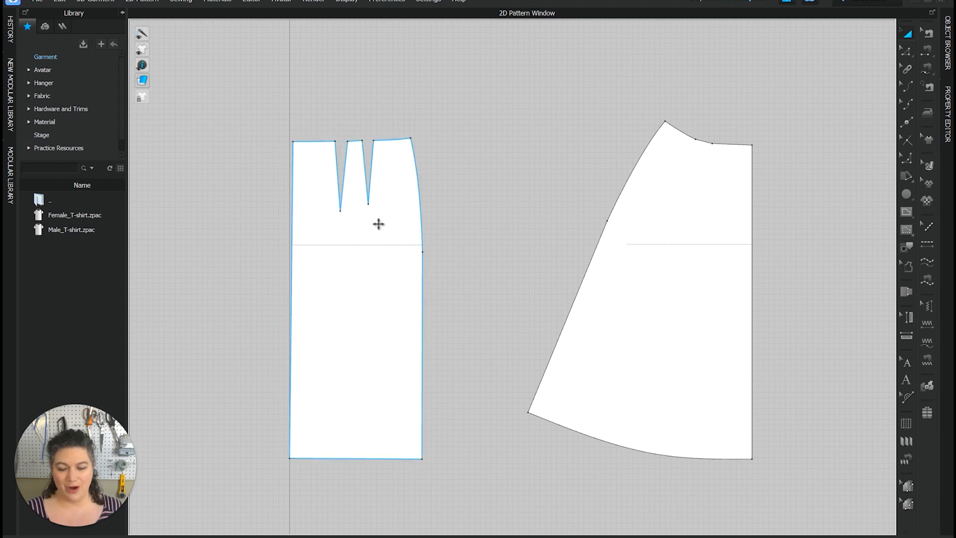
# - Rotate the back skirt's waist dart nearest center back into the hem, with the new dart's tip at the hemline
pyautogui.press('z')
pyautogui.click(338, 175)
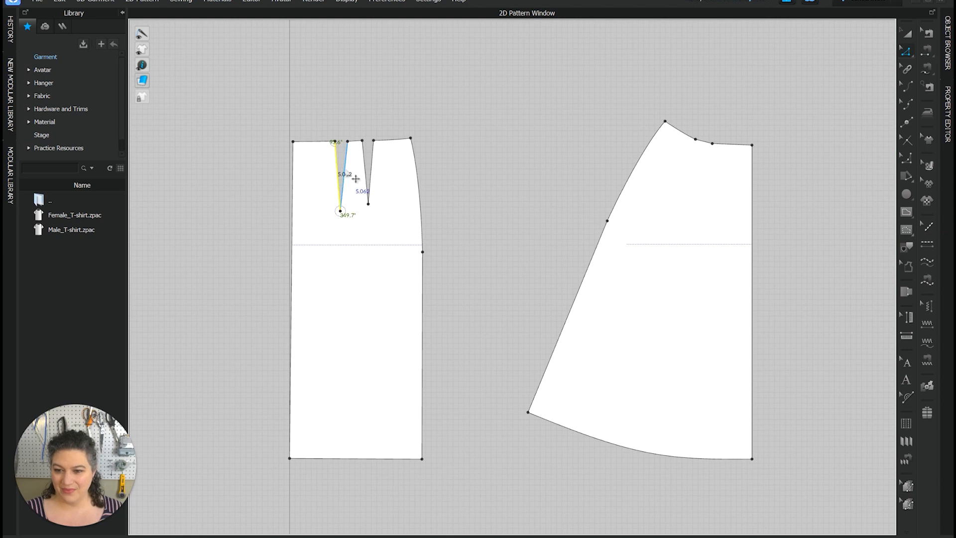
pyautogui.keyDown('shift'); pyautogui.click(343, 176); pyautogui.keyUp('shift')
pyautogui.rightClick(342, 188)
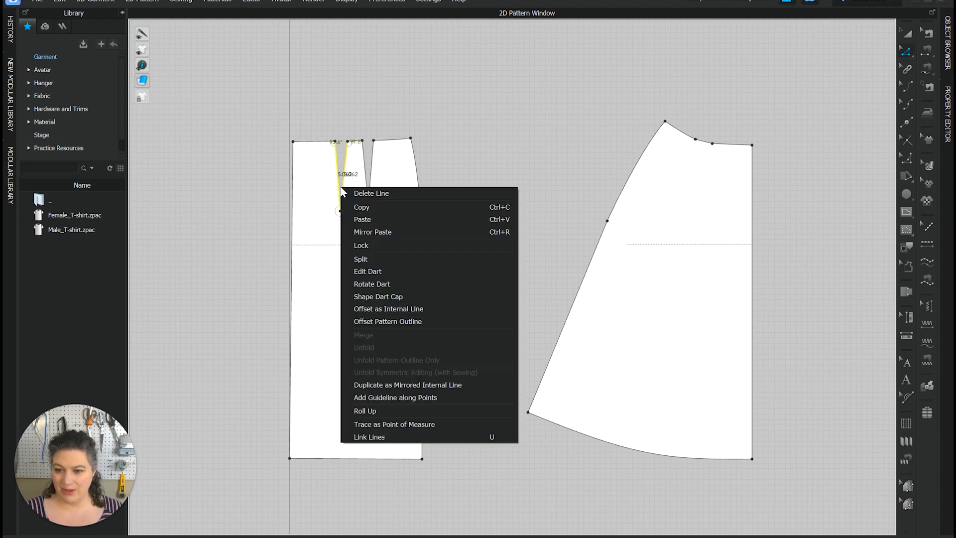
pyautogui.click(373, 272)
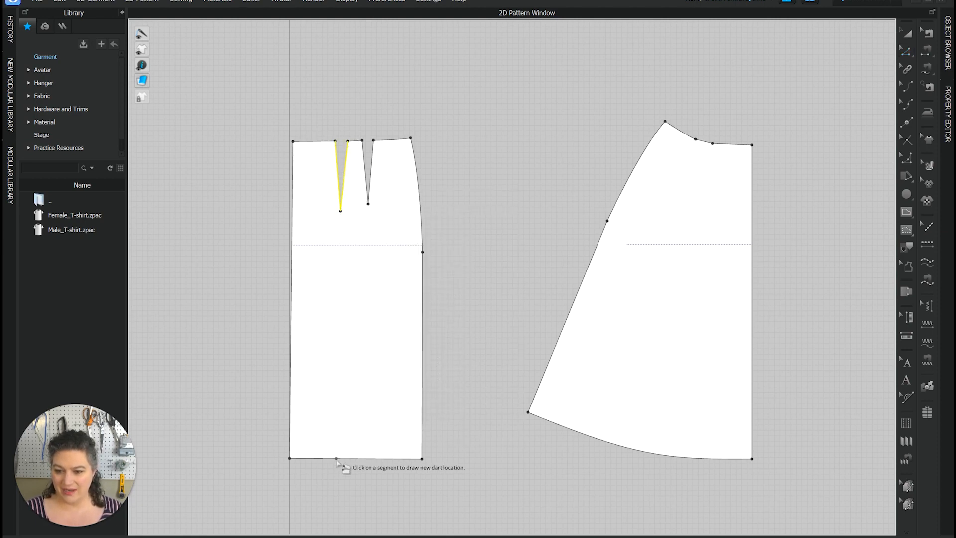
pyautogui.click(341, 205)
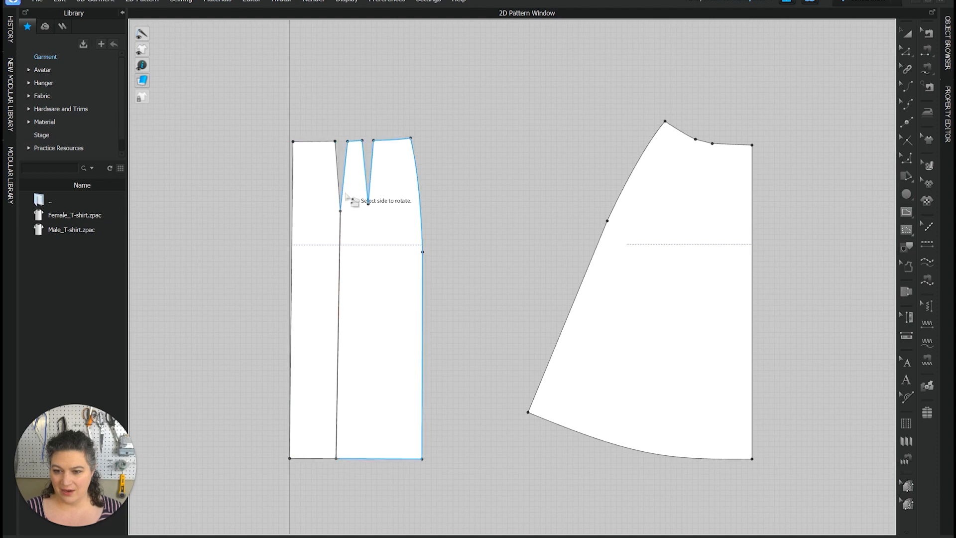
pyautogui.click(335, 141)
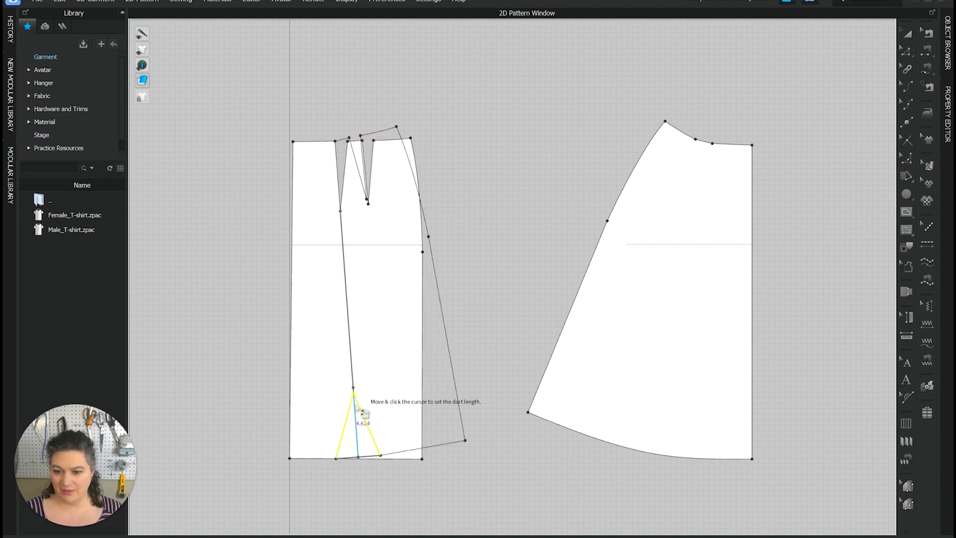
pyautogui.click(365, 457)
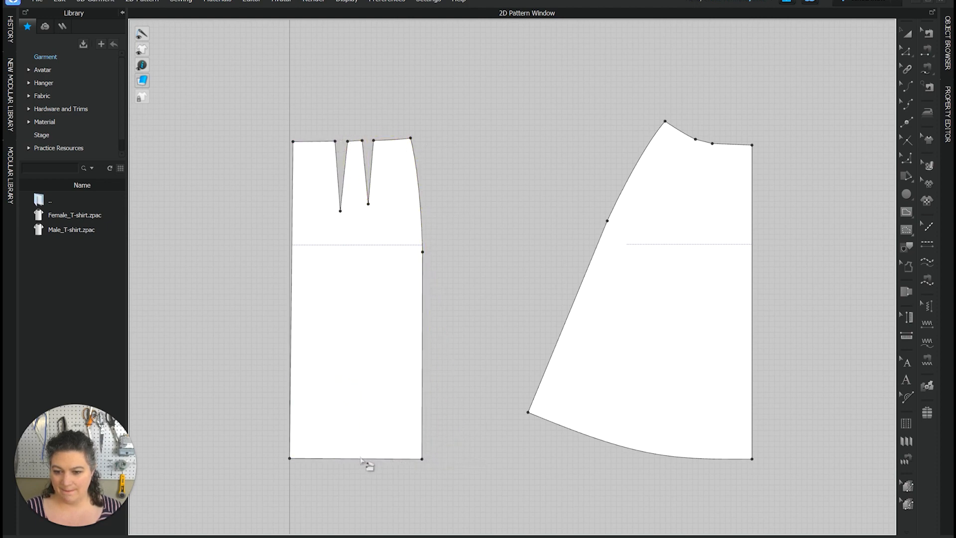
# - Rotate the back skirt's remaining waist dart into the hem nearer the side seam, with the new dart's tip at the hemline
pyautogui.click(367, 170)
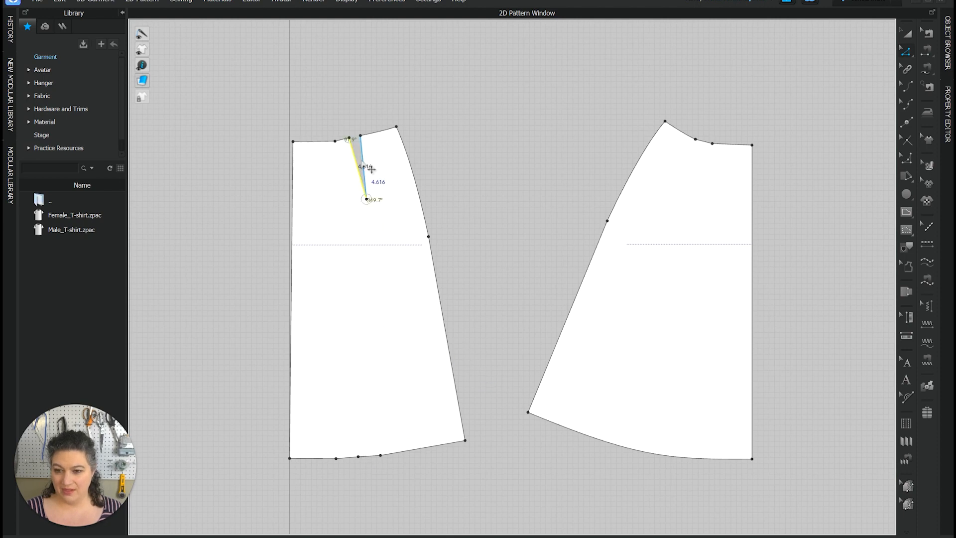
pyautogui.rightClick(370, 168)
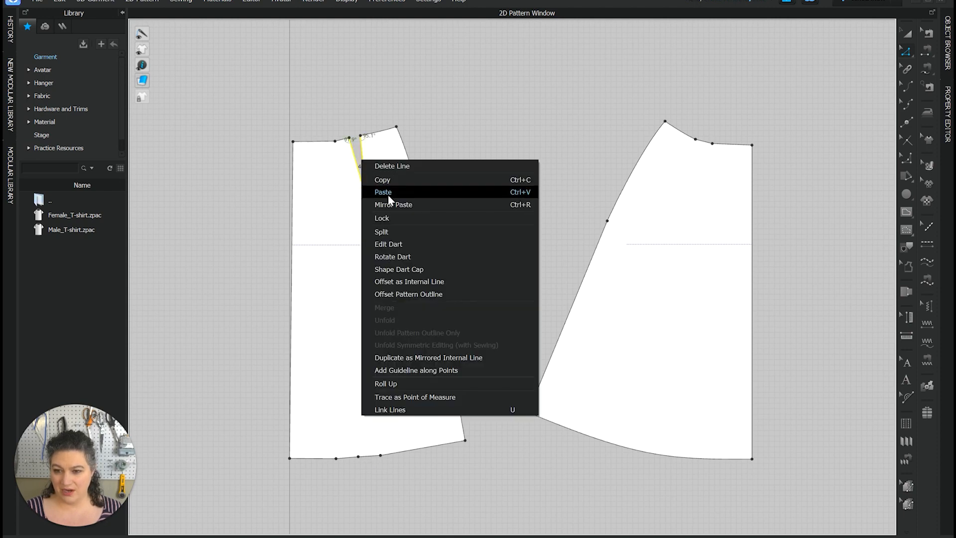
pyautogui.click(408, 256)
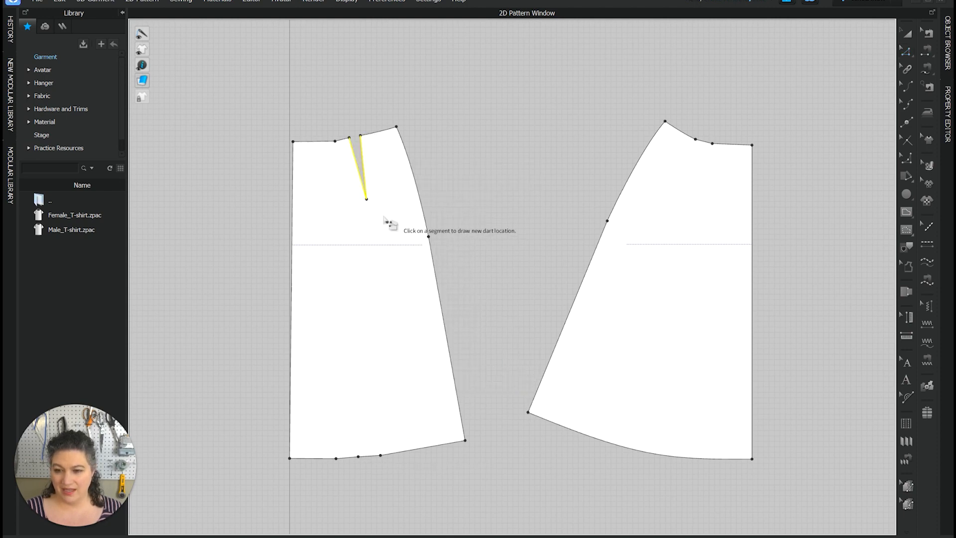
pyautogui.click(416, 450)
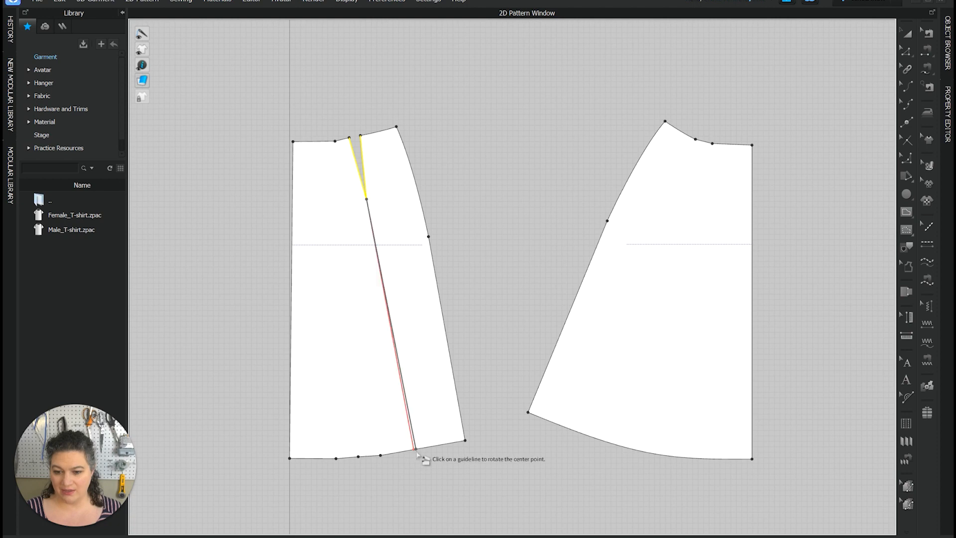
pyautogui.click(368, 199)
pyautogui.click(385, 164)
pyautogui.click(360, 150)
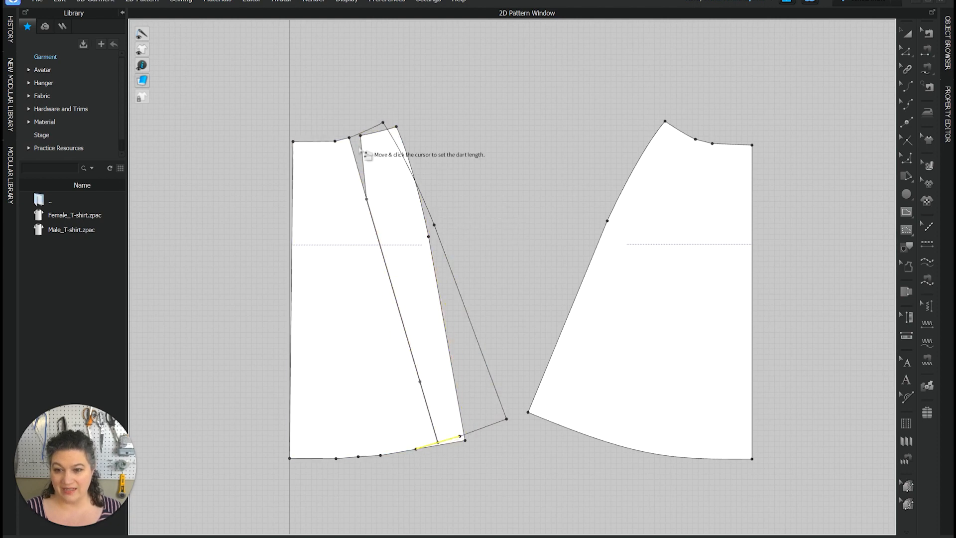
pyautogui.click(365, 152)
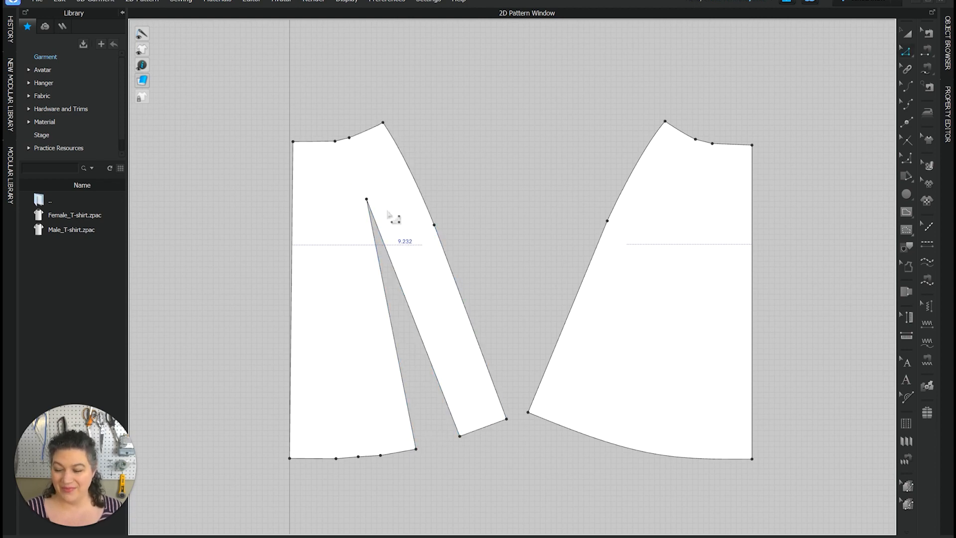
pyautogui.hotkey('ctrl', 'z')
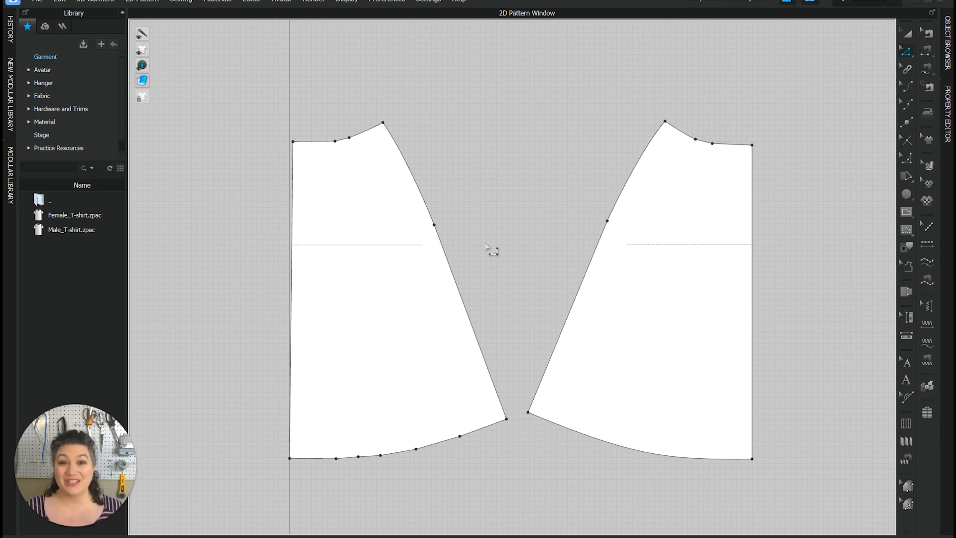
# - Delete the middle point of the first rotated dart from the back skirt's hem
pyautogui.click(358, 457)
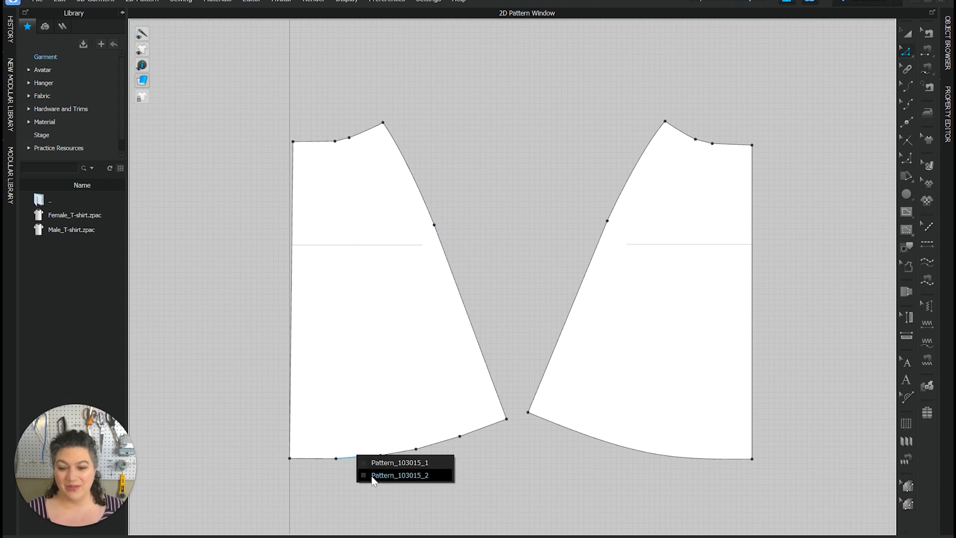
pyautogui.click(376, 462)
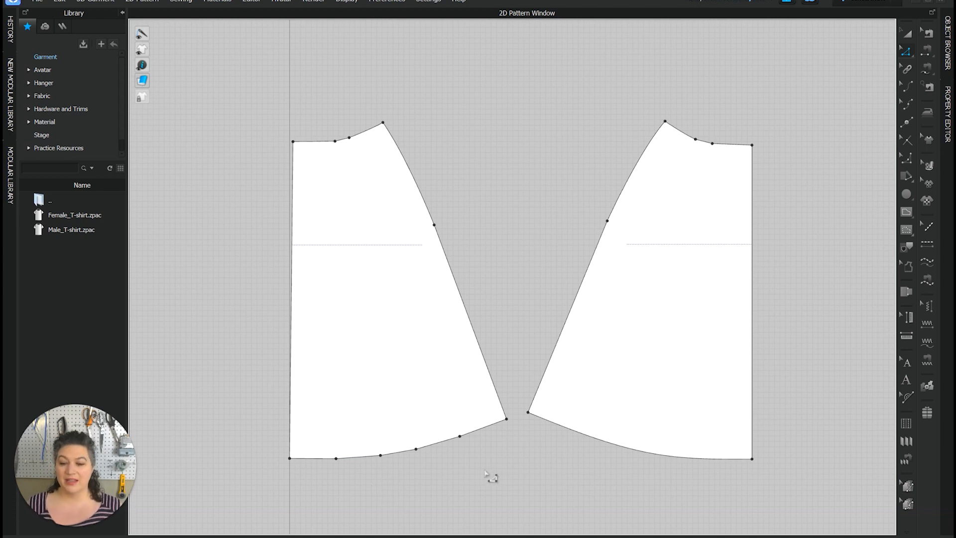
pyautogui.click(427, 446)
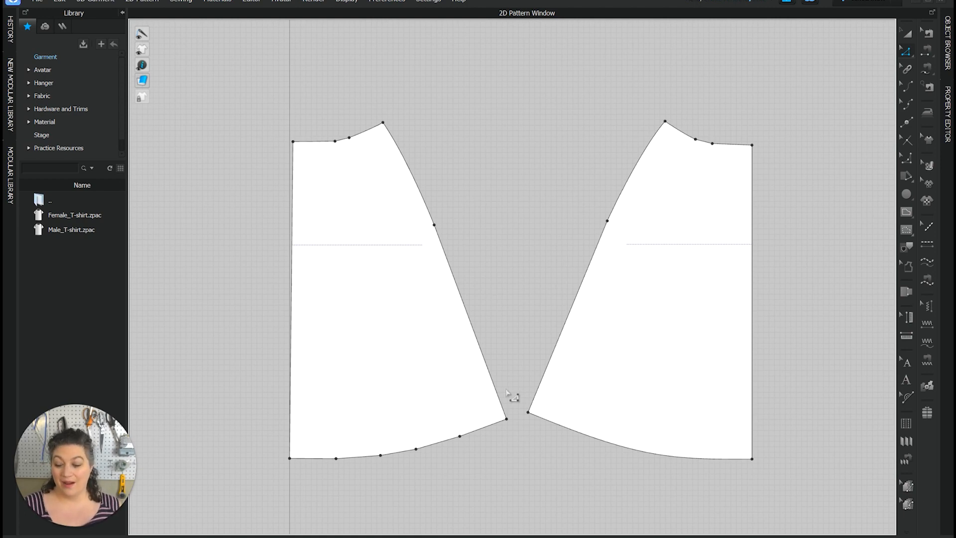
# - Check the length of the back skirt's center back edge and of the front skirt's center front edge
pyautogui.click(291, 322)
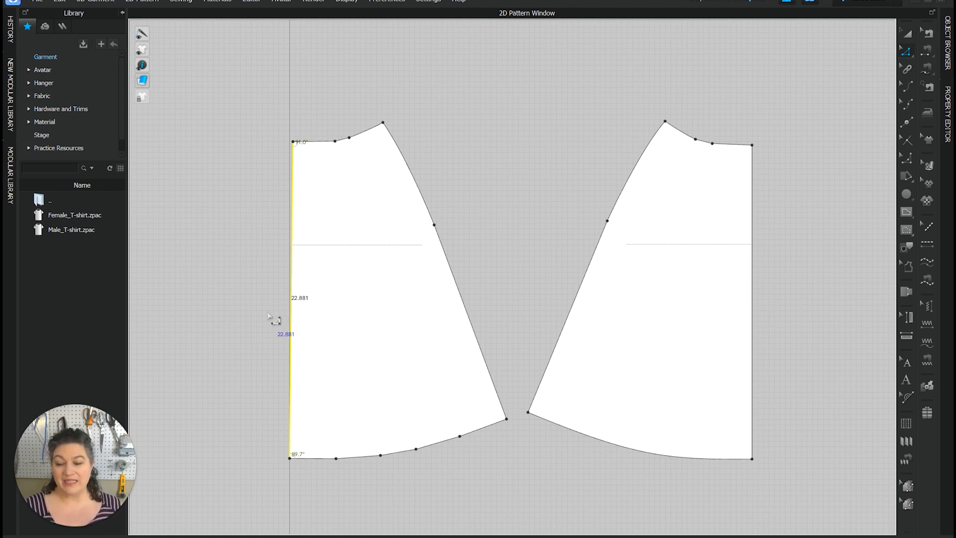
pyautogui.click(754, 295)
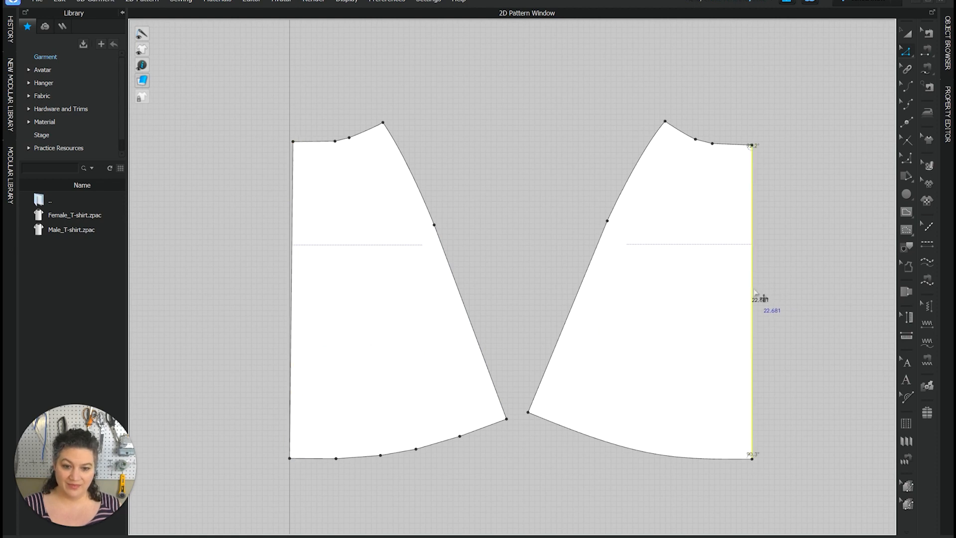
pyautogui.click(767, 334)
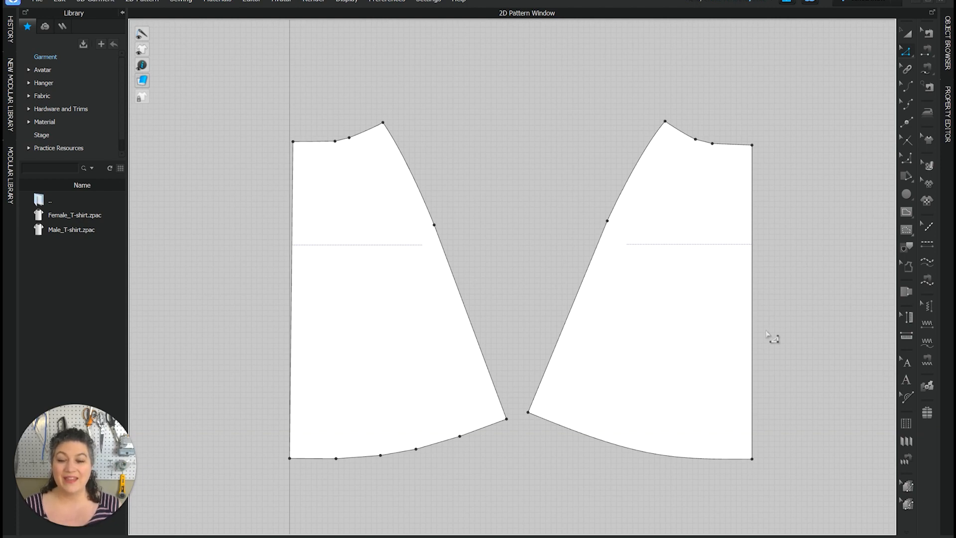
# - Measure the combined waistline length of both skirt pieces and the length of the back skirt's center back edge
pyautogui.scroll(-6, 767, 332)
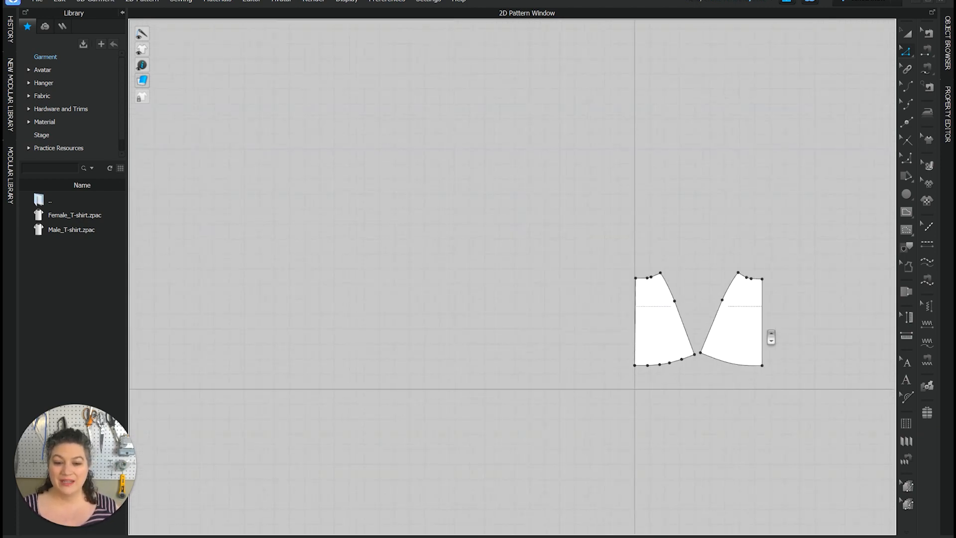
pyautogui.moveTo(778, 336); pyautogui.dragTo(382, 347, button='middle')
pyautogui.scroll(2, 405, 350)
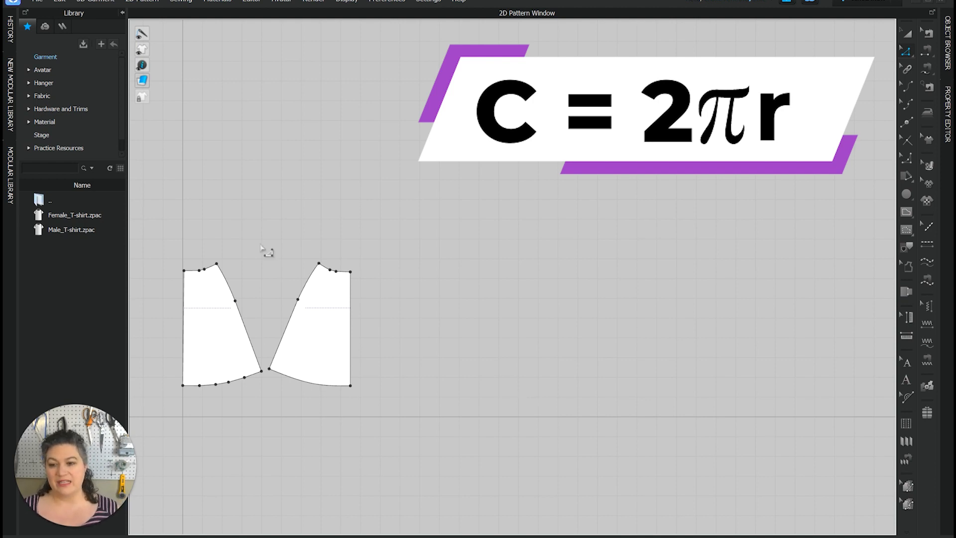
pyautogui.scroll(4, 279, 237)
pyautogui.moveTo(284, 262); pyautogui.dragTo(408, 131, button='middle')
pyautogui.scroll(2, 422, 251)
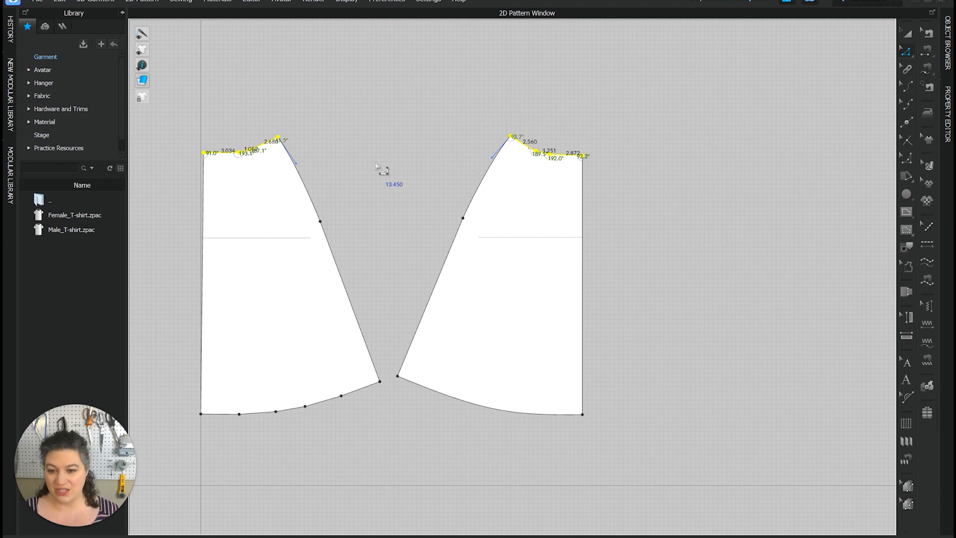
pyautogui.scroll(-2, 423, 164)
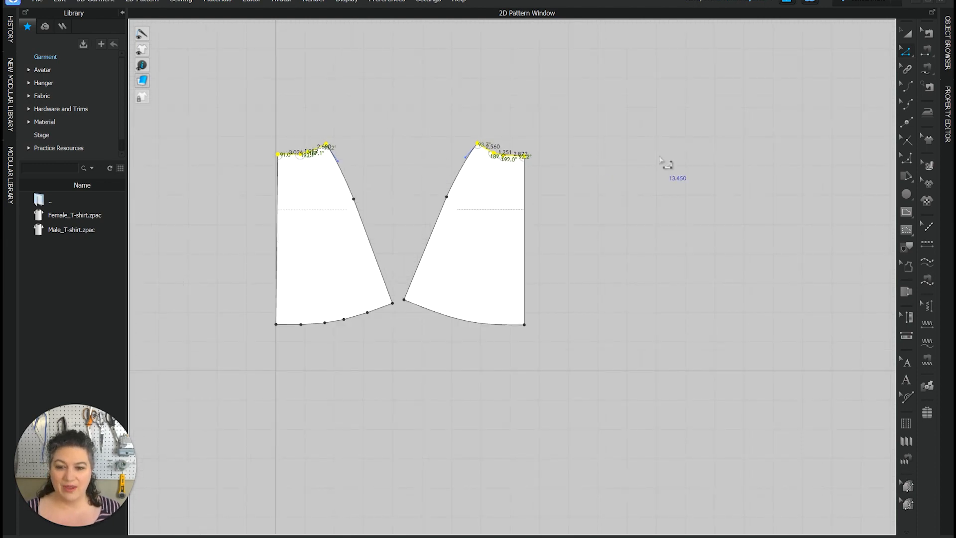
pyautogui.scroll(-2, 667, 164)
pyautogui.scroll(3, 702, 156)
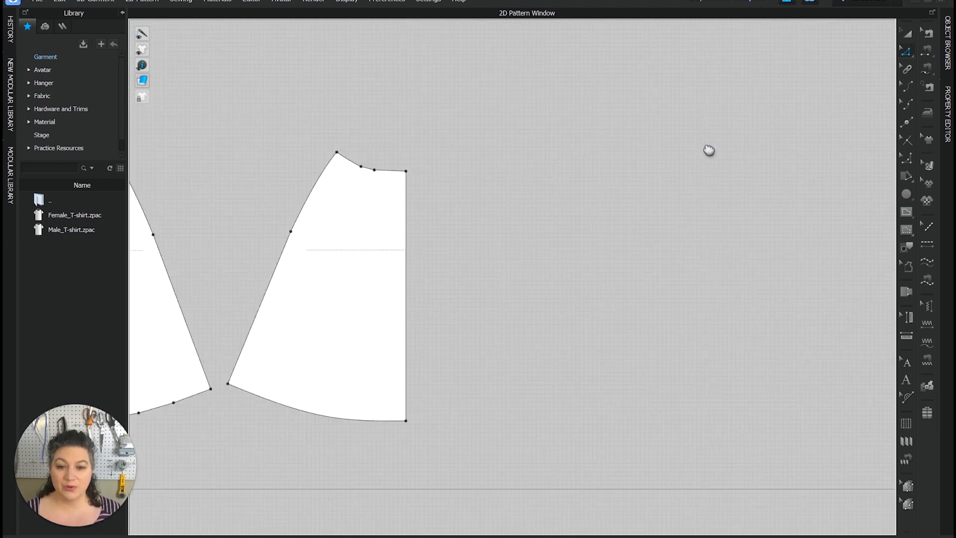
pyautogui.scroll(-3, 706, 168)
pyautogui.moveTo(706, 168); pyautogui.dragTo(596, 280, button='middle')
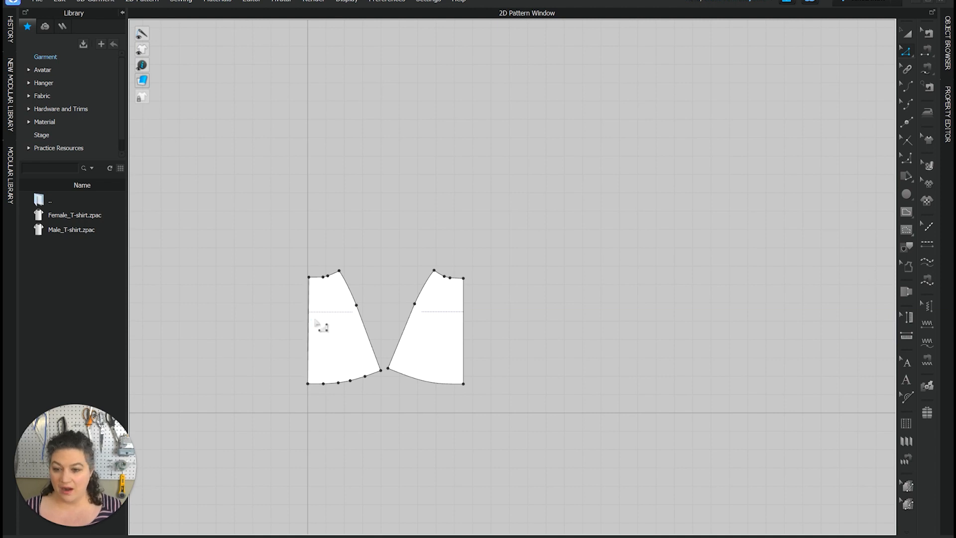
pyautogui.click(310, 351)
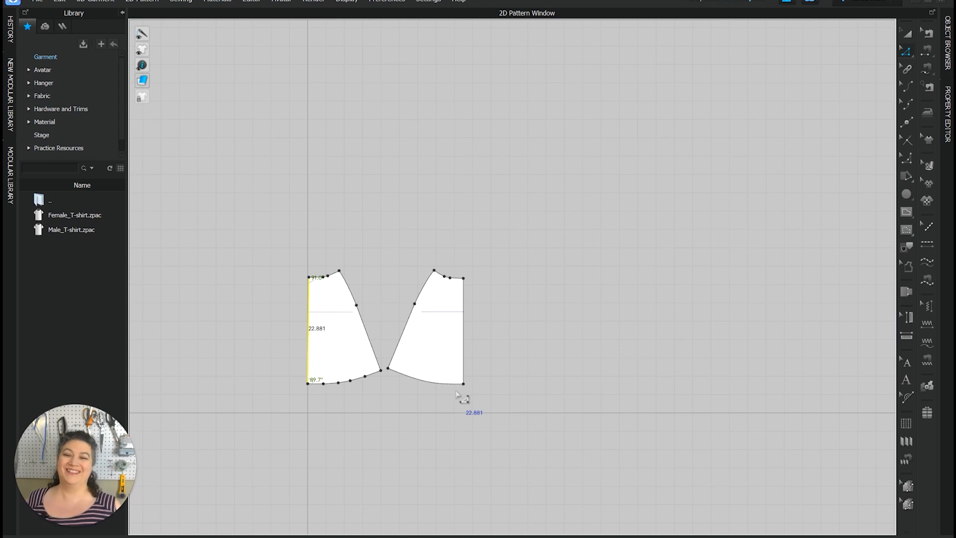
# - Draw a large circle pattern in the empty area beside the front skirt piece
pyautogui.scroll(-5, 551, 378)
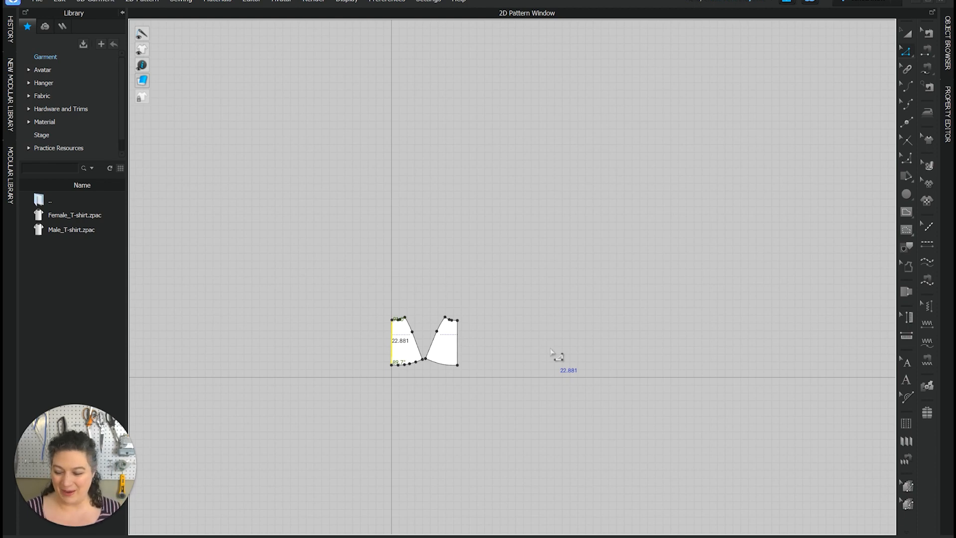
pyautogui.click(906, 195)
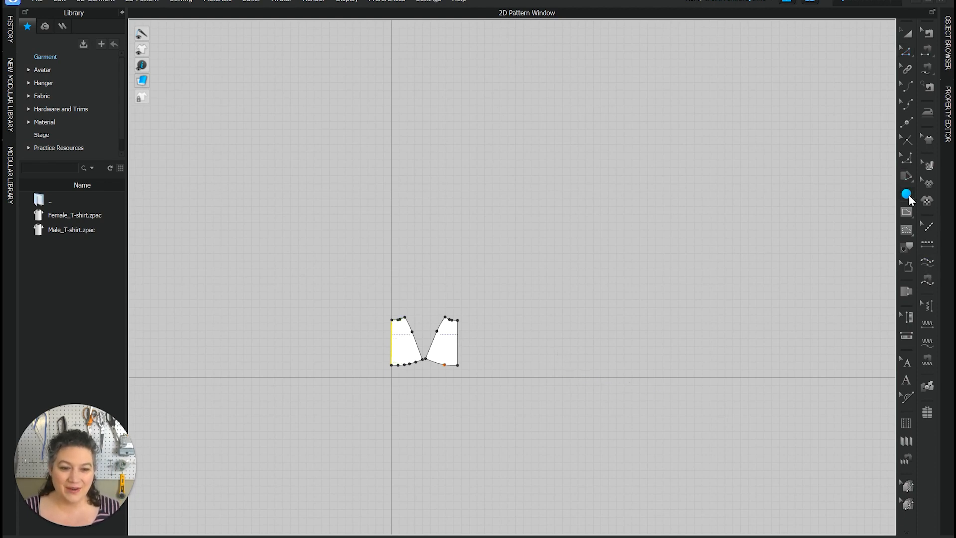
pyautogui.moveTo(522, 247); pyautogui.dragTo(723, 452)
# - Resize the circle pattern to 72.182 in wide and high, and deselect it
pyautogui.press('a')
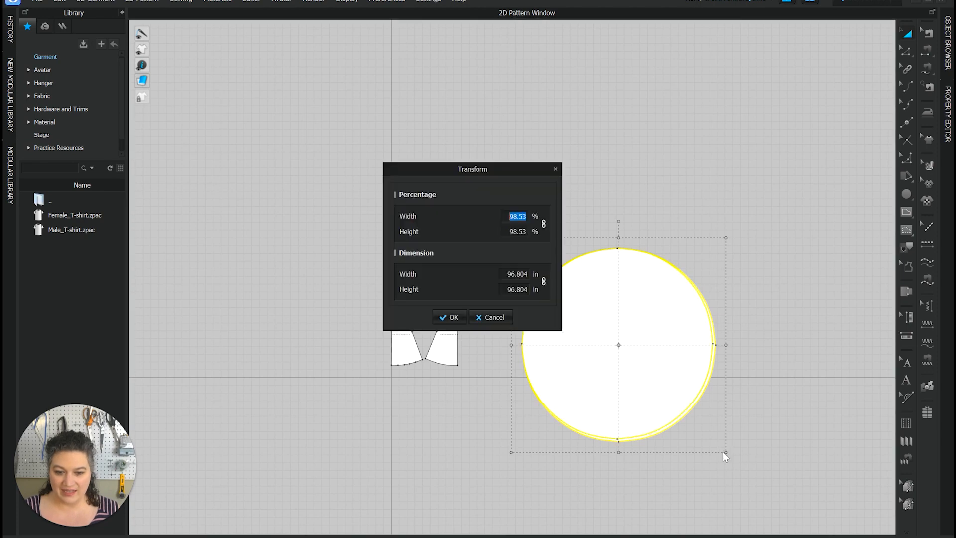
pyautogui.click(521, 275)
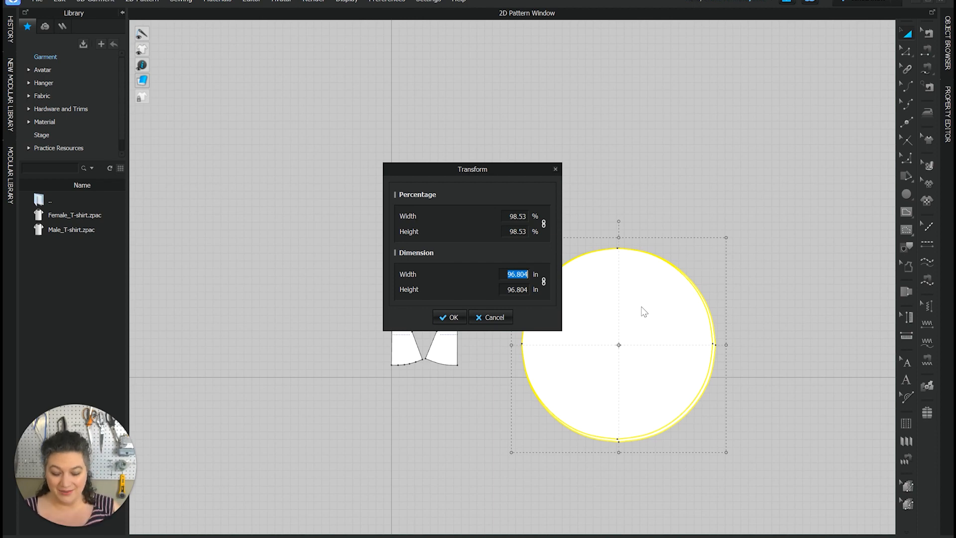
pyautogui.write('72')
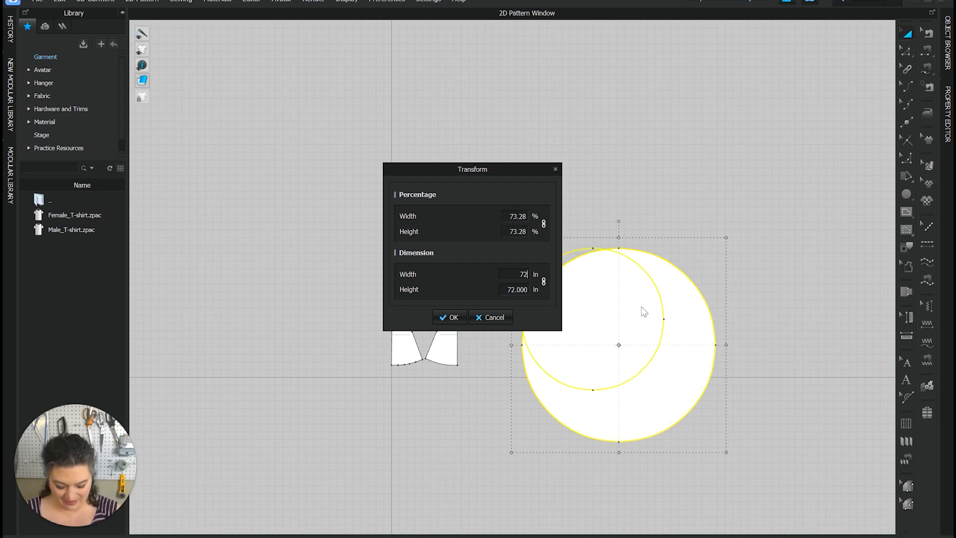
pyautogui.write('.182')
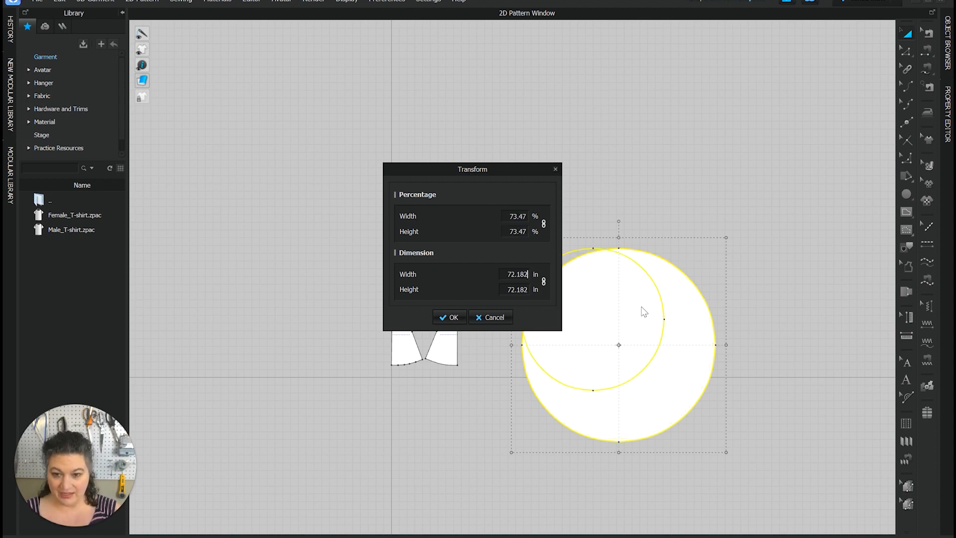
pyautogui.click(443, 318)
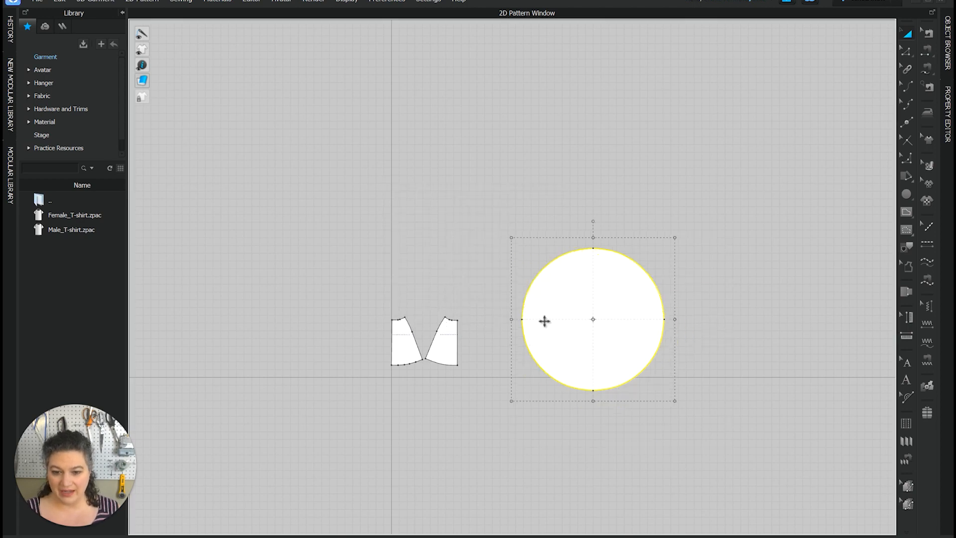
pyautogui.scroll(-3, 597, 341)
pyautogui.scroll(5, 595, 339)
pyautogui.scroll(-2, 600, 339)
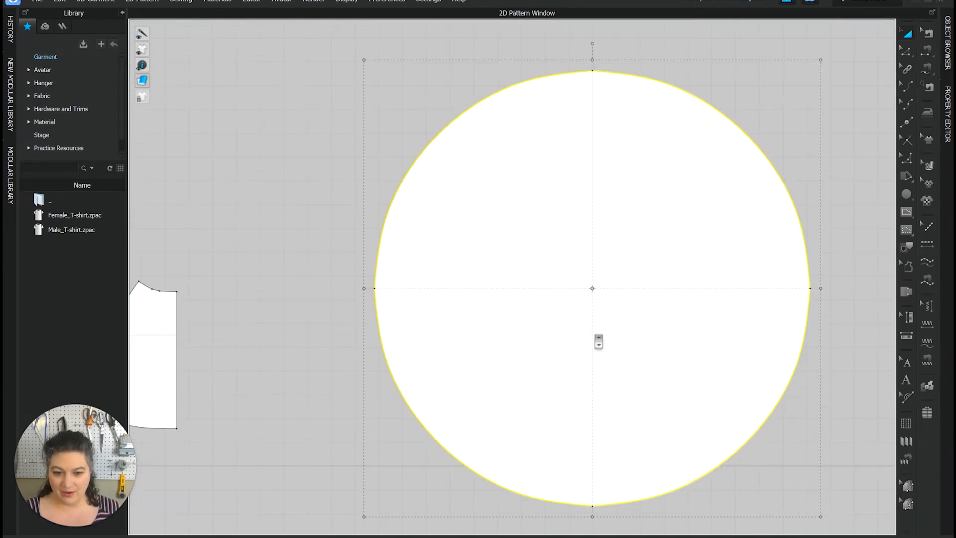
pyautogui.click(811, 328)
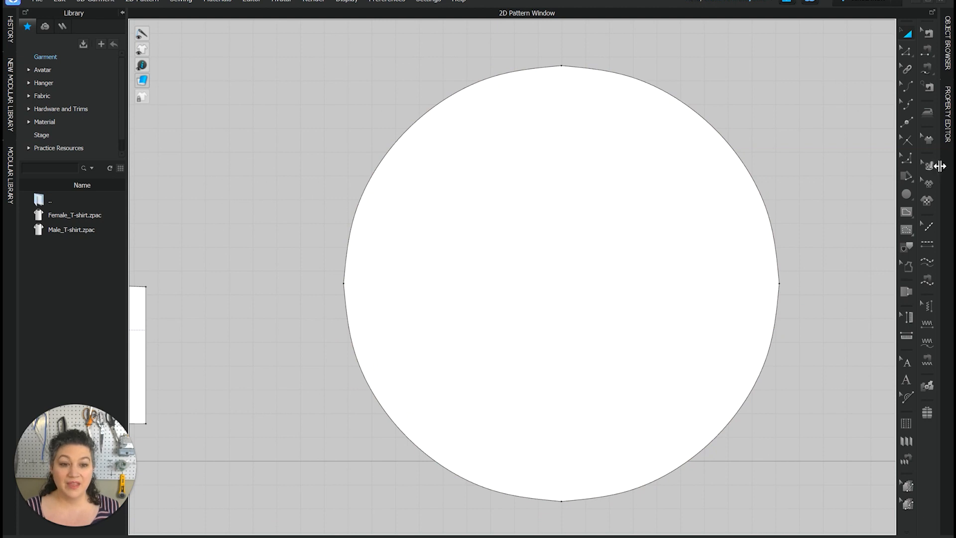
# - Draw an internal circle near the middle of the large circle pattern with the Internal Ellipse tool
pyautogui.click(906, 212)
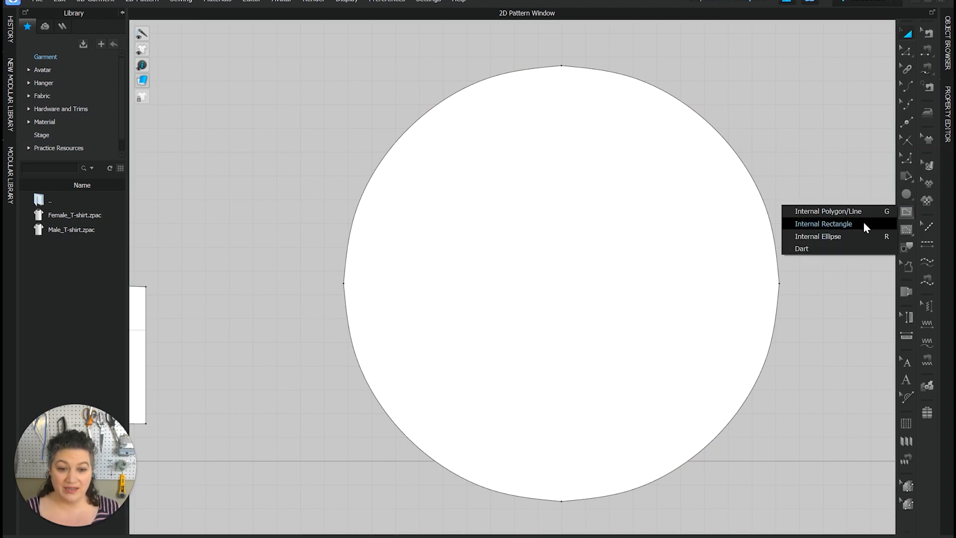
pyautogui.click(842, 235)
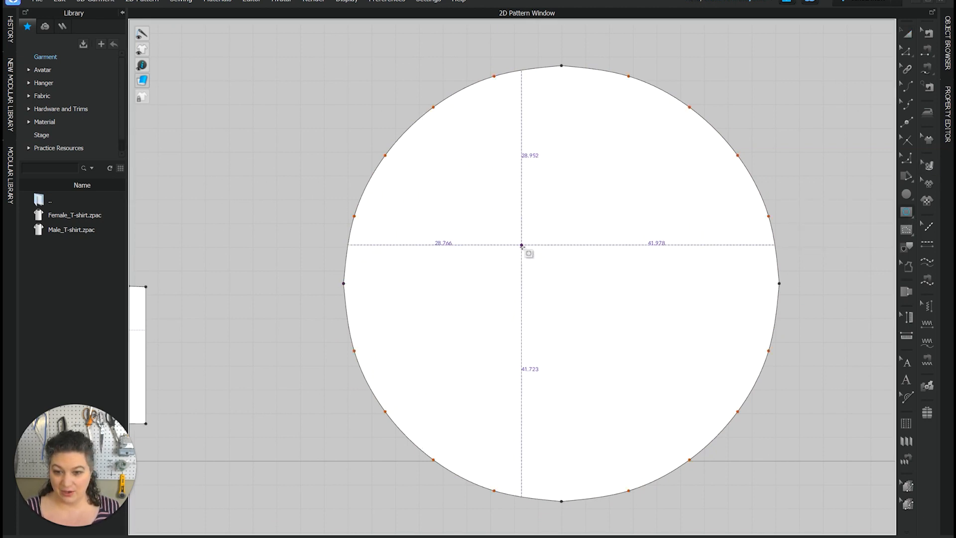
pyautogui.moveTo(522, 238); pyautogui.dragTo(599, 320)
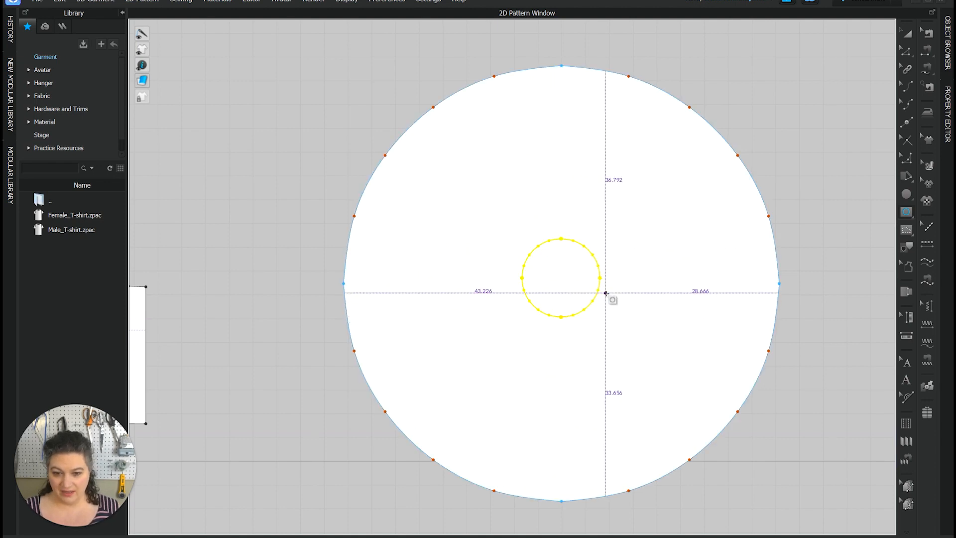
pyautogui.press('a')
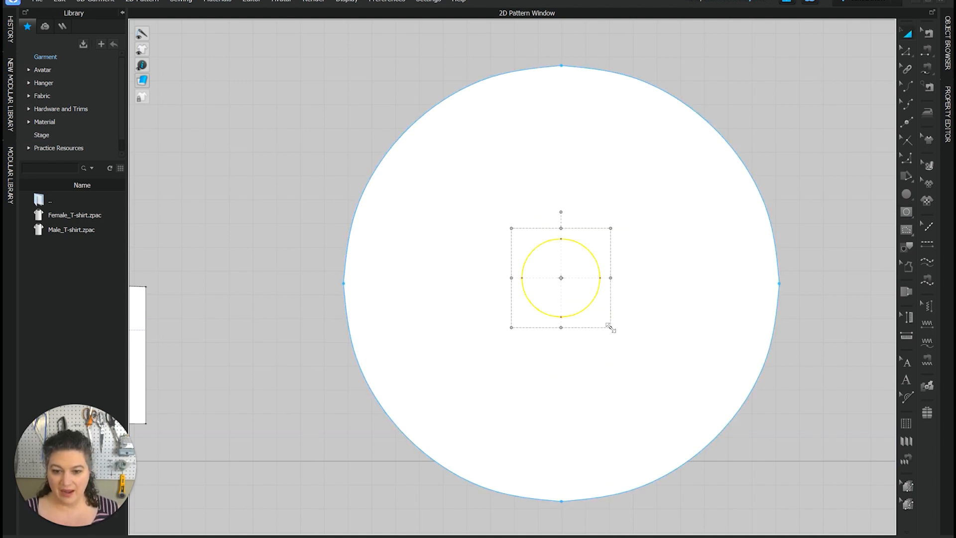
pyautogui.moveTo(610, 327); pyautogui.dragTo(626, 339)
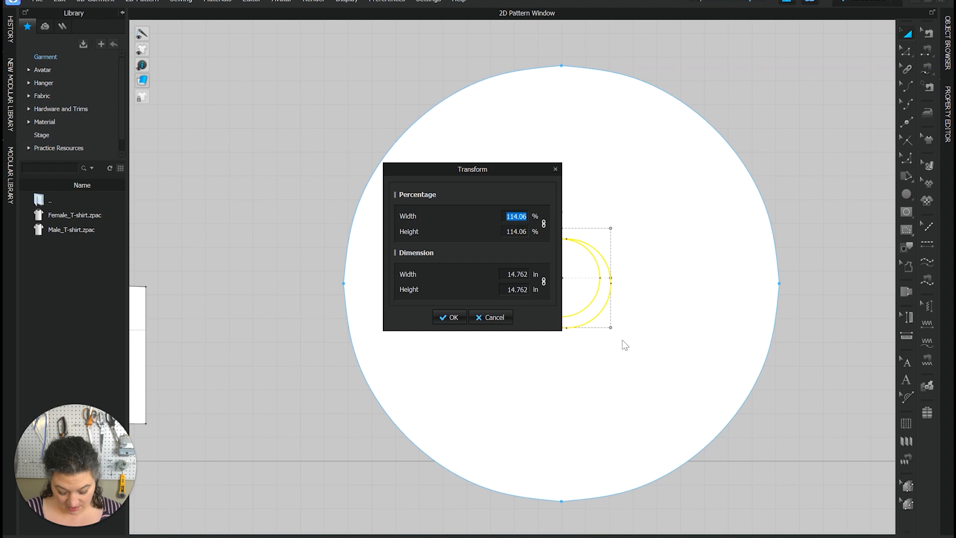
pyautogui.write('14.43')
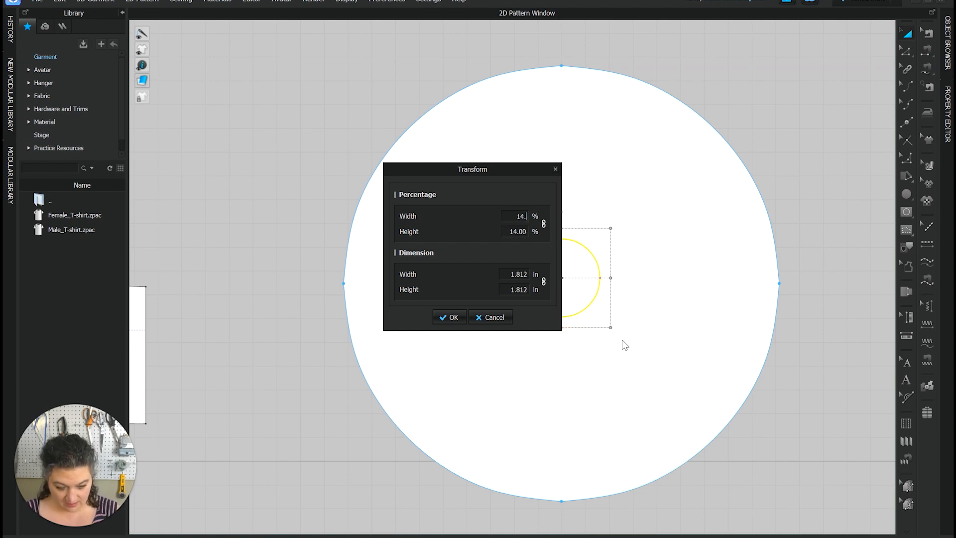
pyautogui.doubleClick(518, 277)
pyautogui.doubleClick(518, 216)
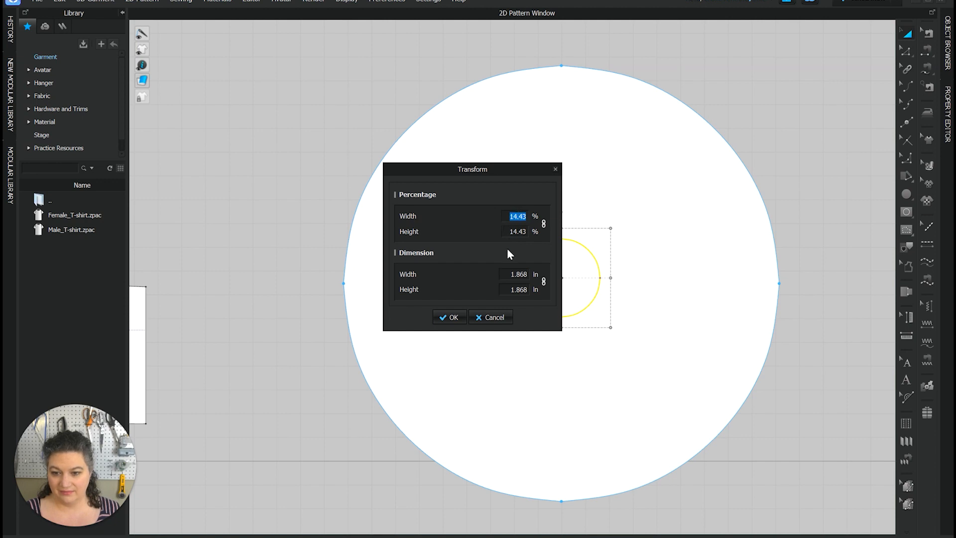
pyautogui.click(494, 319)
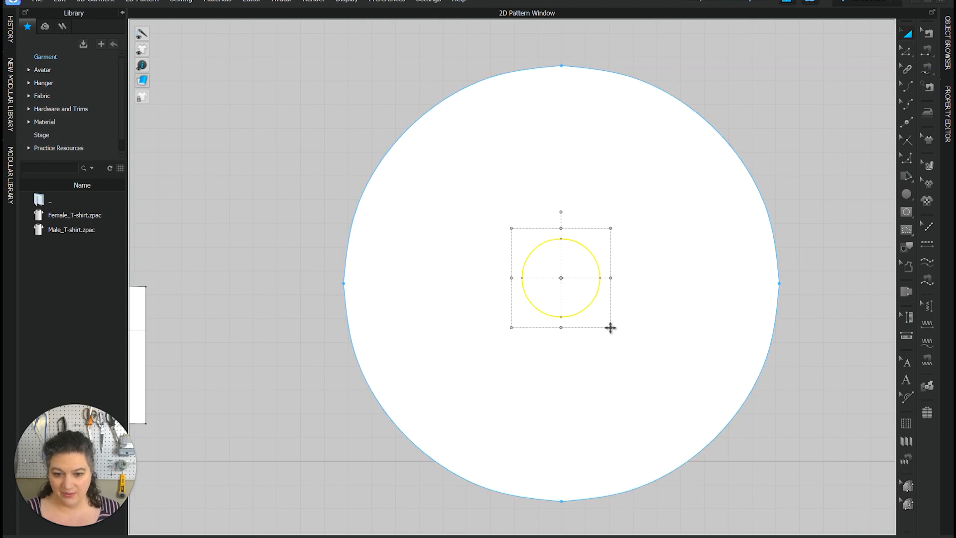
# - Resize the internal circle to 14.43 in wide and high
pyautogui.moveTo(611, 328); pyautogui.dragTo(620, 341)
pyautogui.doubleClick(523, 276)
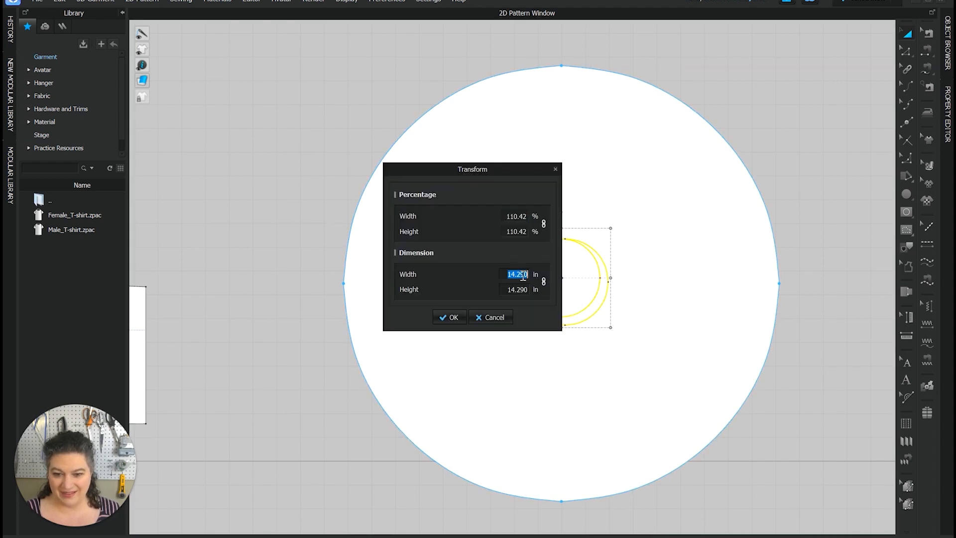
pyautogui.write('14.34')
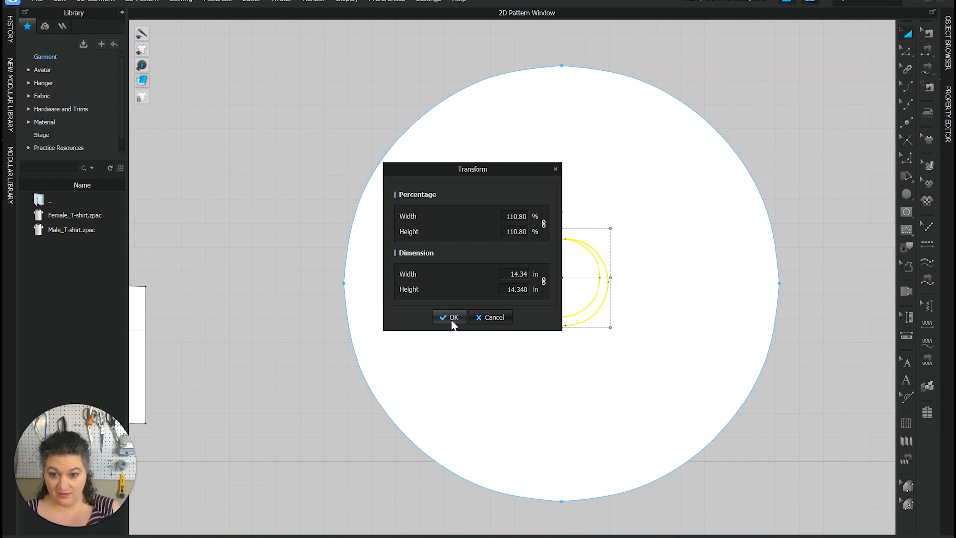
pyautogui.press('BackSpace')
pyautogui.press('BackSpace')
pyautogui.press('BackSpace')
pyautogui.write('.43')
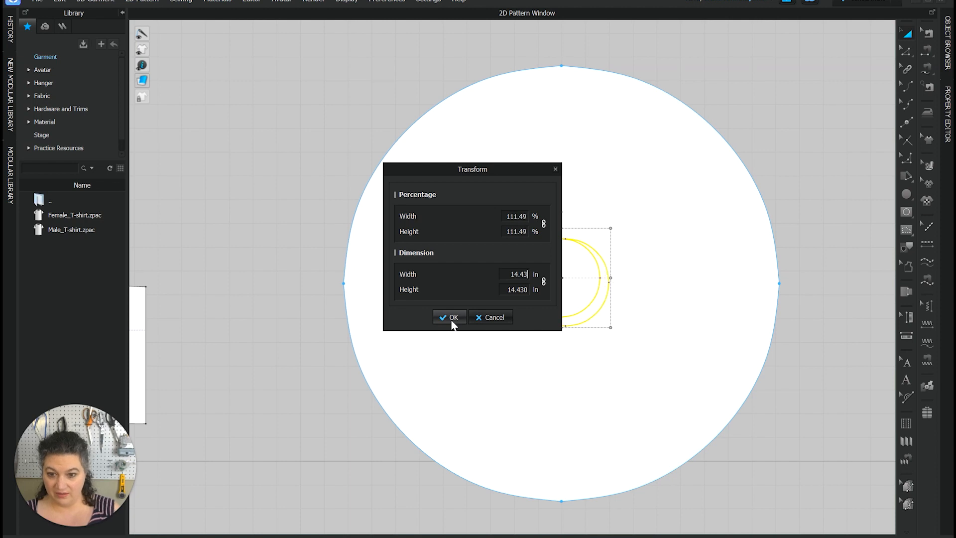
pyautogui.press('Tab')
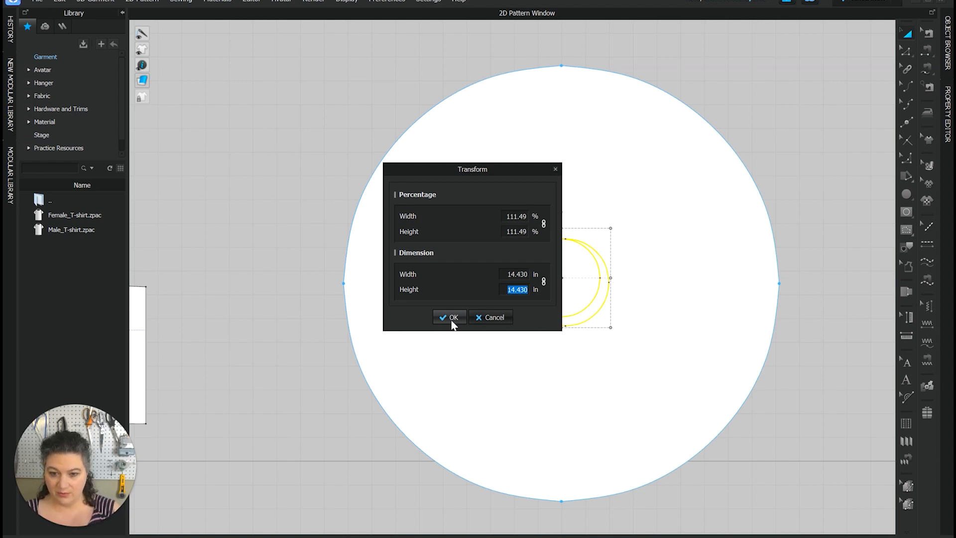
pyautogui.click(451, 320)
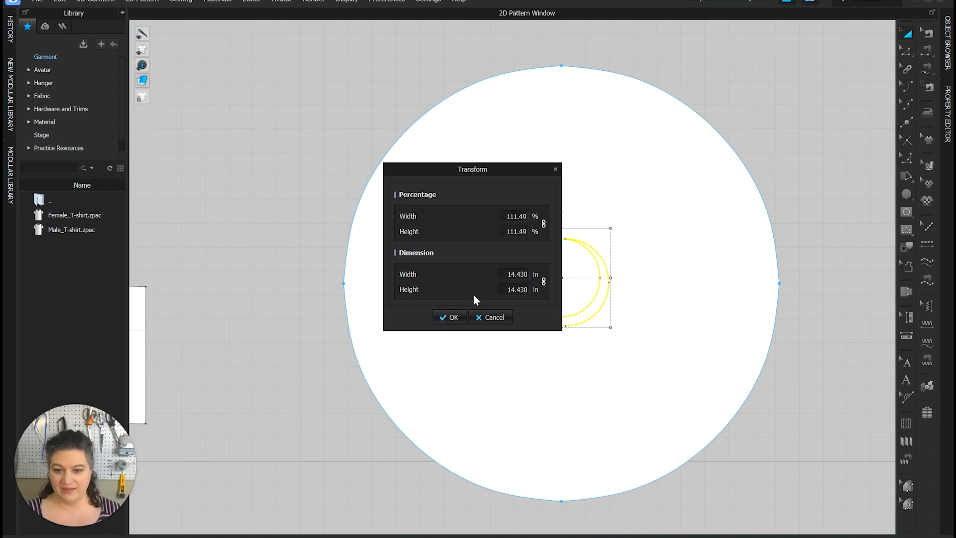
pyautogui.click(445, 317)
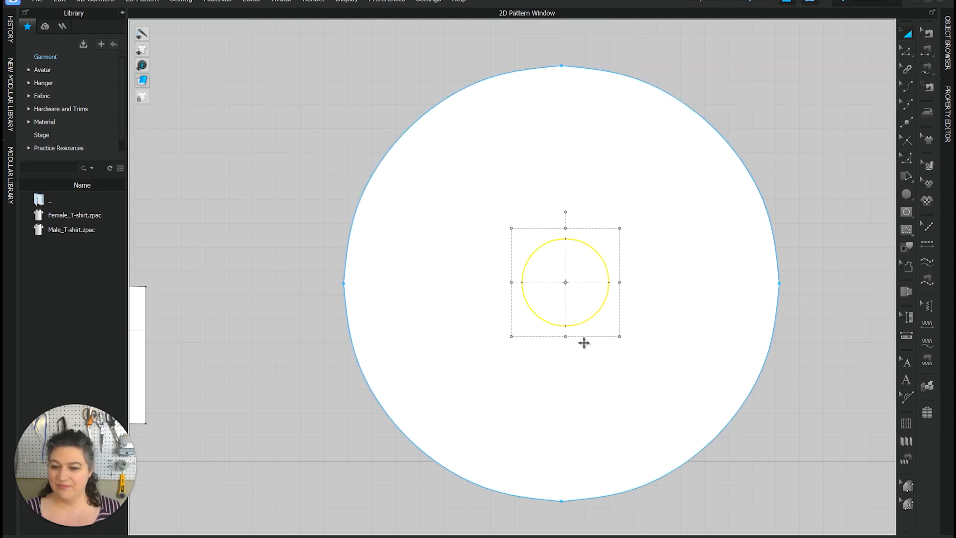
# - Check the length of the internal circle's lower-right quarter arc
pyautogui.scroll(-3, 597, 342)
pyautogui.scroll(5, 640, 320)
pyautogui.click(639, 314)
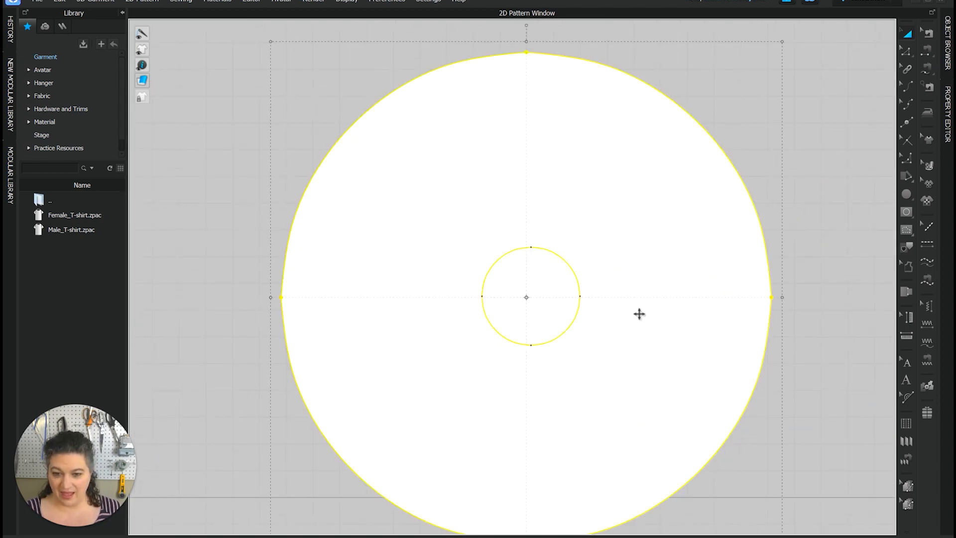
pyautogui.press('z')
pyautogui.click(581, 331)
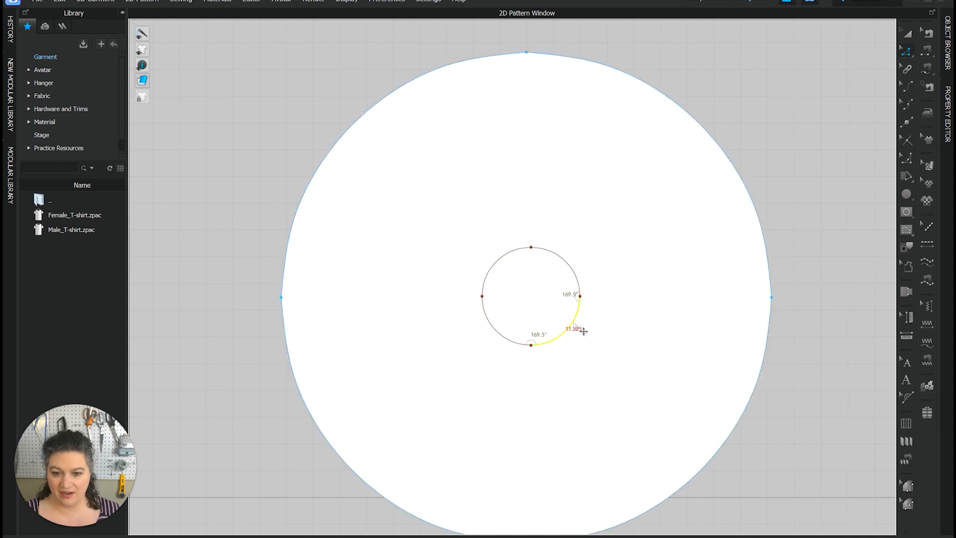
# - Move the internal circle slightly so it is centered horizontally within the large circle pattern
pyautogui.press('a')
pyautogui.click(928, 259)
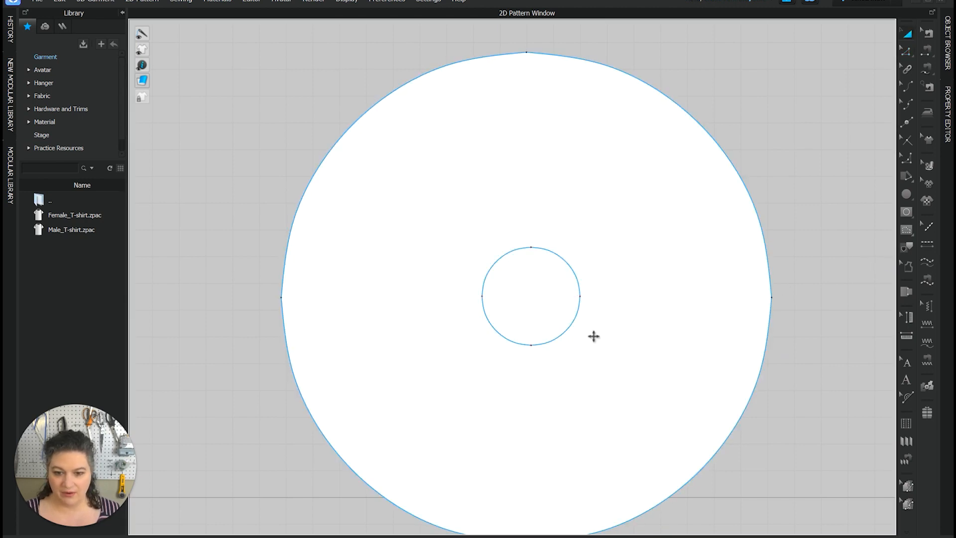
pyautogui.moveTo(568, 330); pyautogui.dragTo(562, 327)
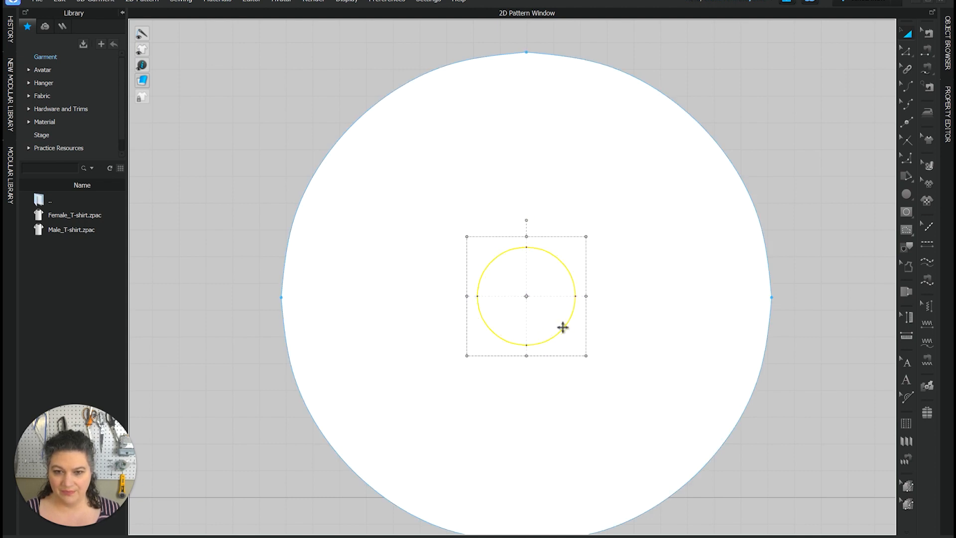
# - Cut the internal circle out of the large pattern and move the cut-out piece to the empty area beyond its upper-right edge
pyautogui.rightClick(563, 327)
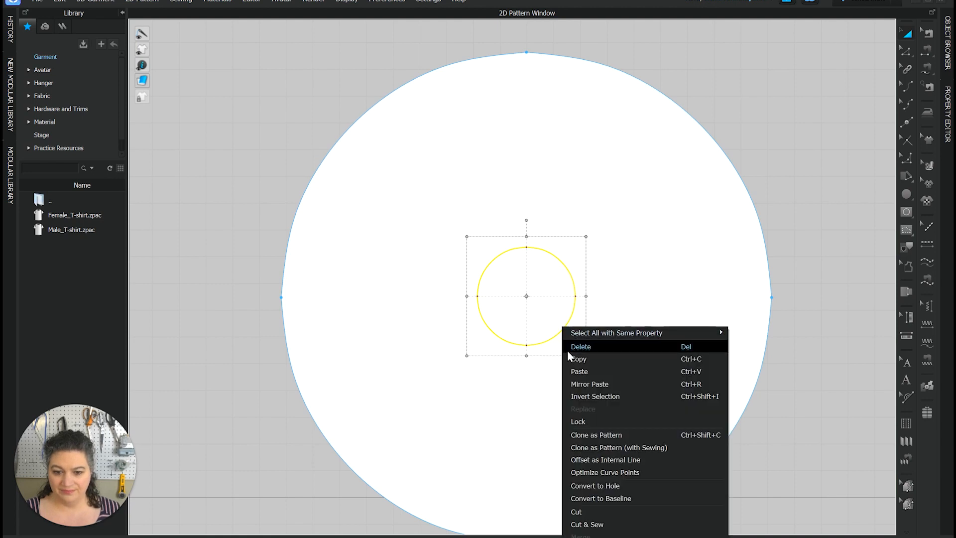
pyautogui.click(596, 512)
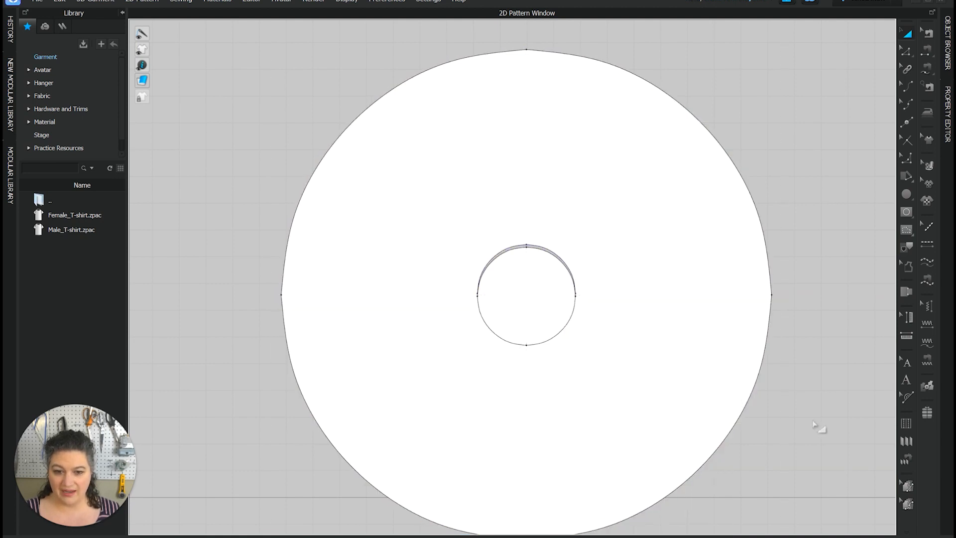
pyautogui.moveTo(525, 316); pyautogui.dragTo(869, 170)
pyautogui.scroll(-5, 710, 299)
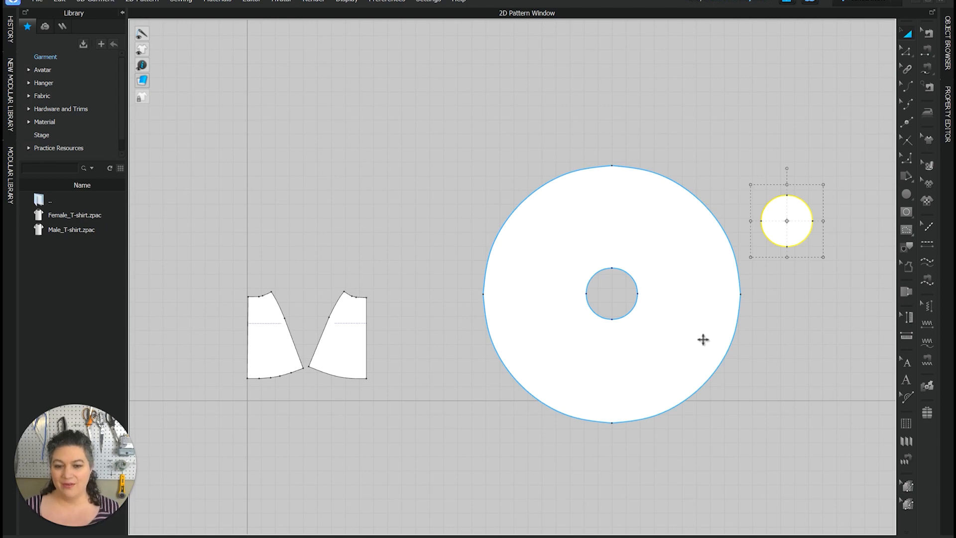
# - Draw two internal lines across the ring, joining the waist hole's left and right points to the matching points on the outer edge
pyautogui.scroll(3, 703, 340)
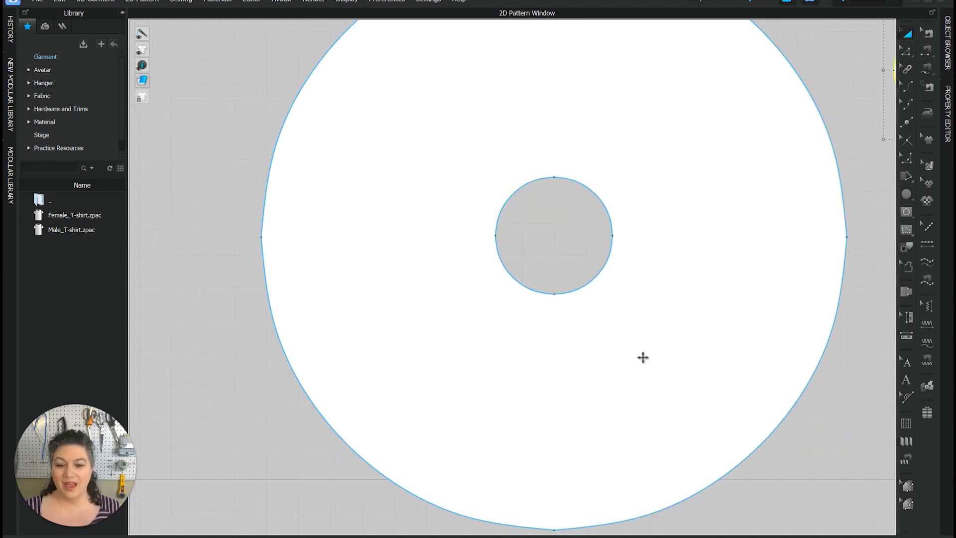
pyautogui.click(909, 232)
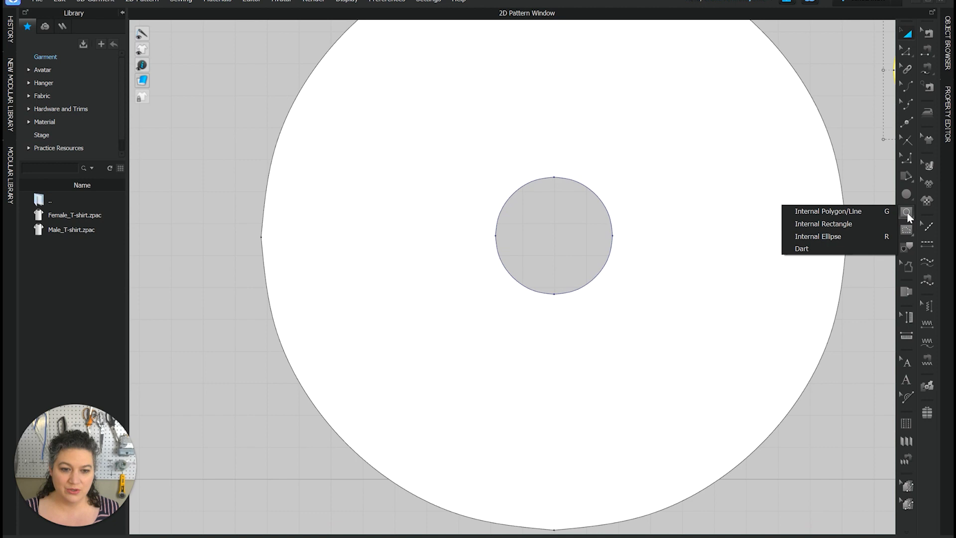
pyautogui.click(875, 211)
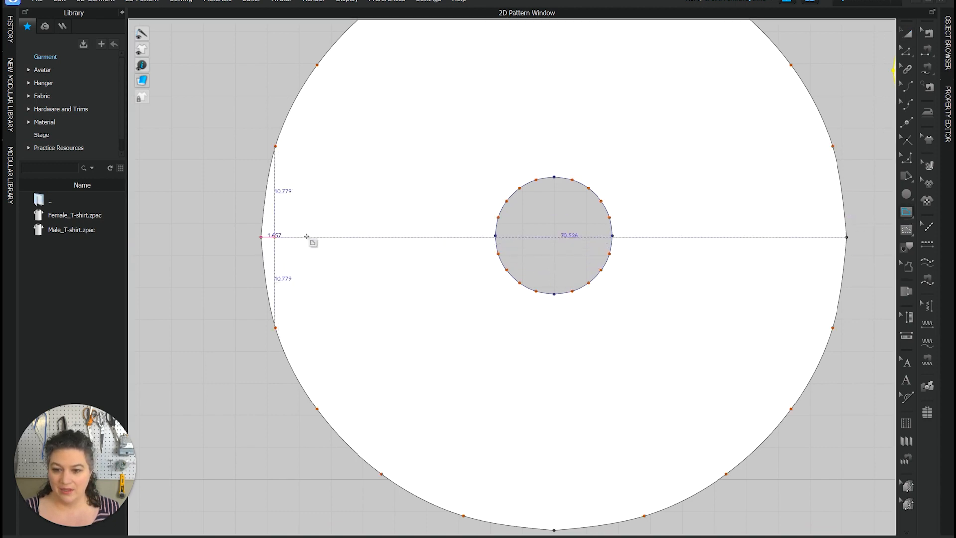
pyautogui.click(261, 237)
pyautogui.click(496, 235)
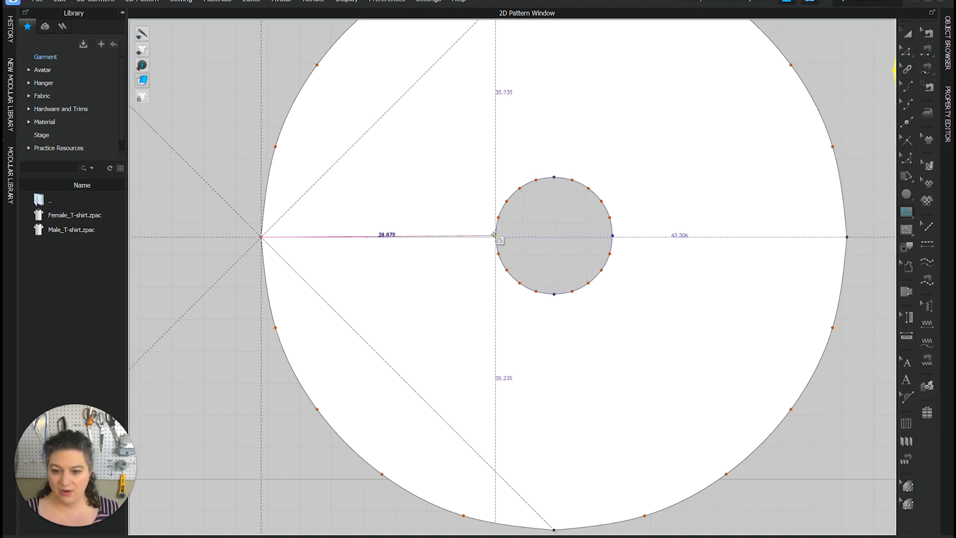
pyautogui.press('Return')
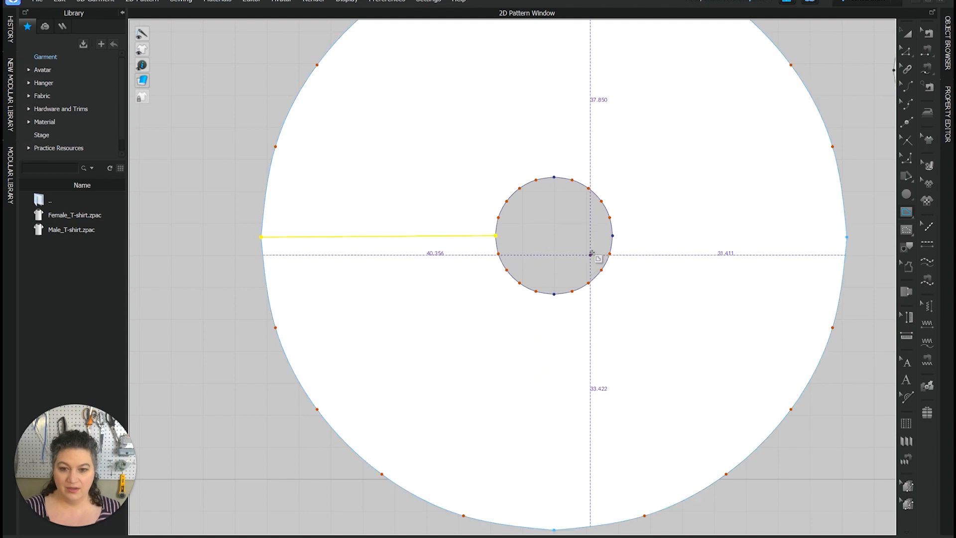
pyautogui.click(612, 235)
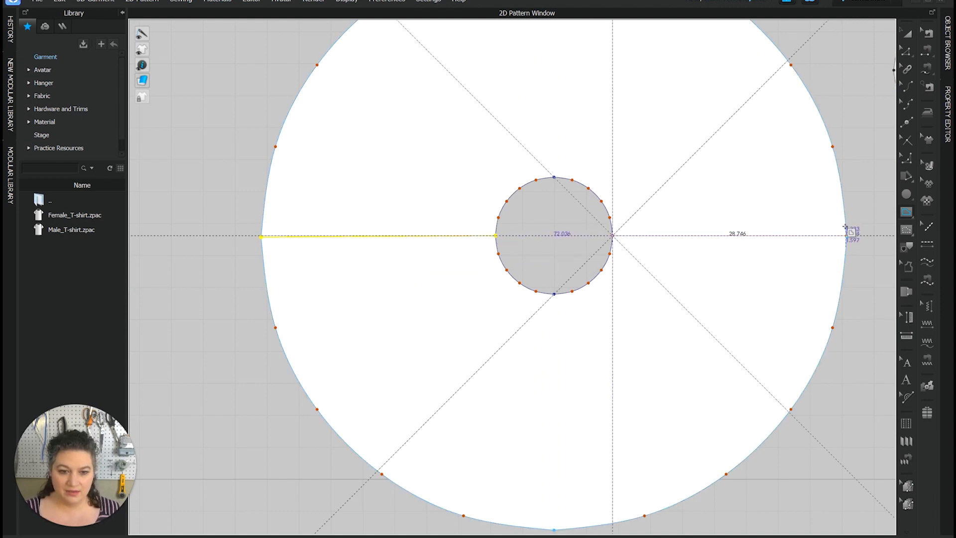
pyautogui.click(847, 238)
pyautogui.press('Return')
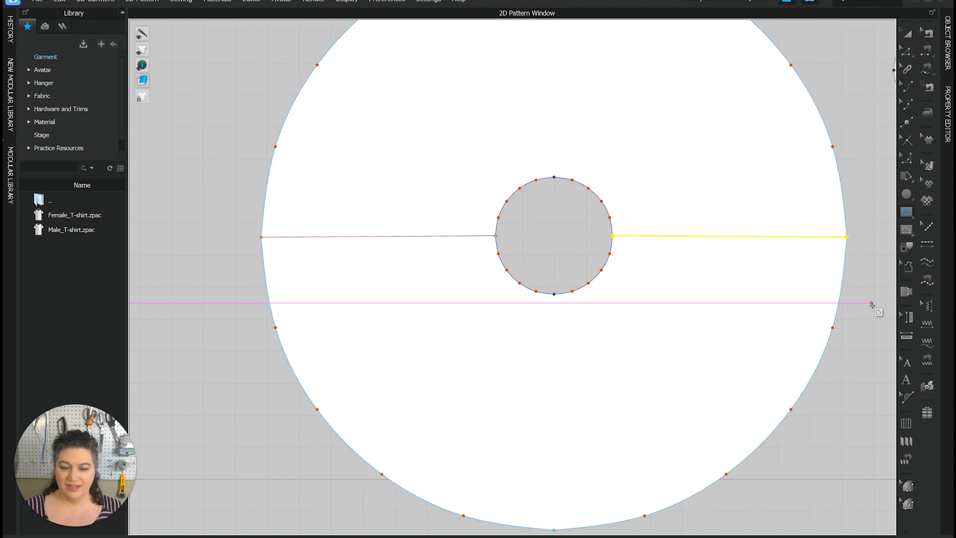
# - Cut the ring pattern into two halves along both internal lines
pyautogui.press('x')
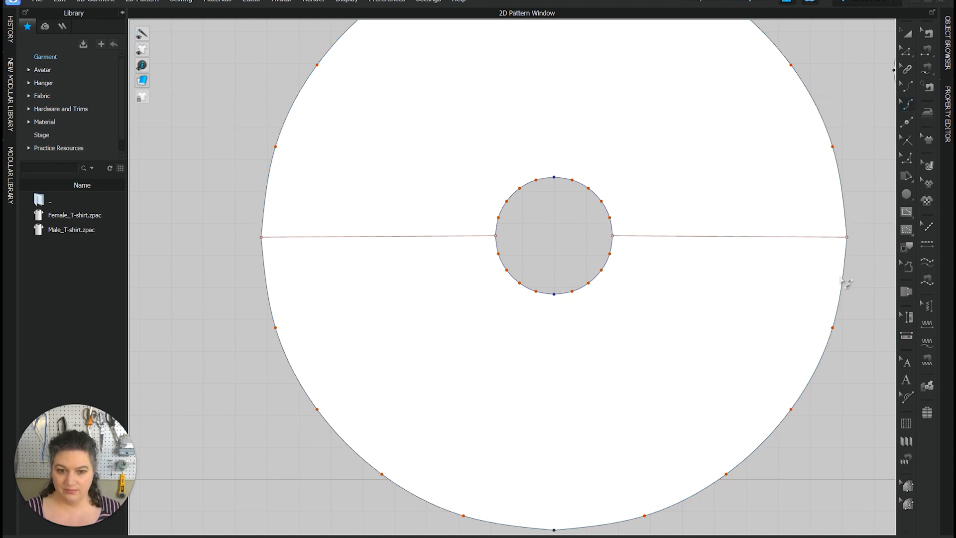
pyautogui.click(762, 237)
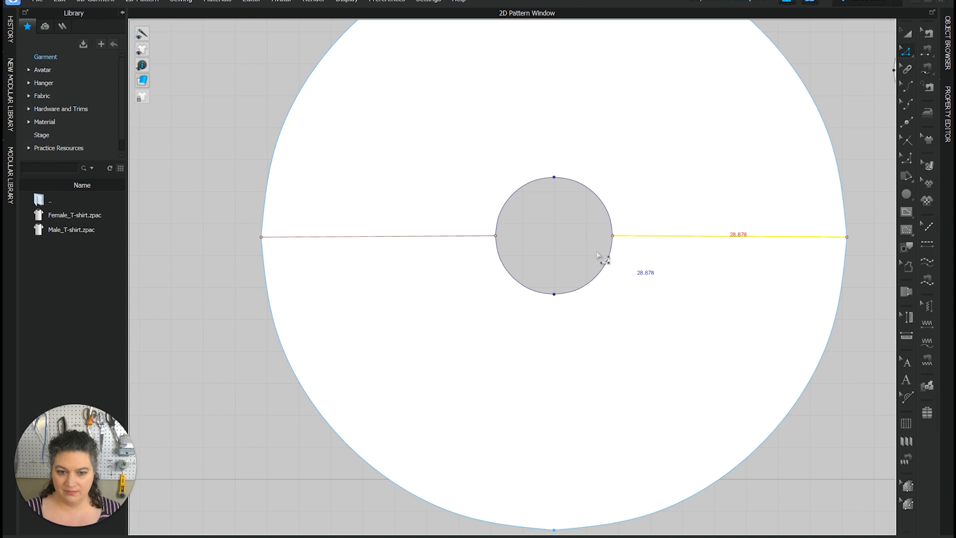
pyautogui.keyDown('shift'); pyautogui.click(443, 238); pyautogui.keyUp('shift')
pyautogui.rightClick(443, 239)
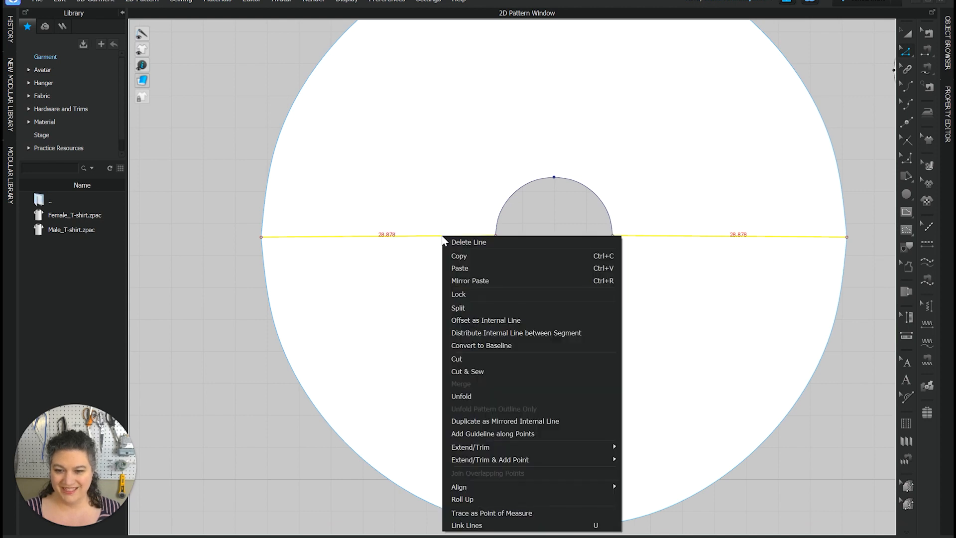
pyautogui.click(468, 357)
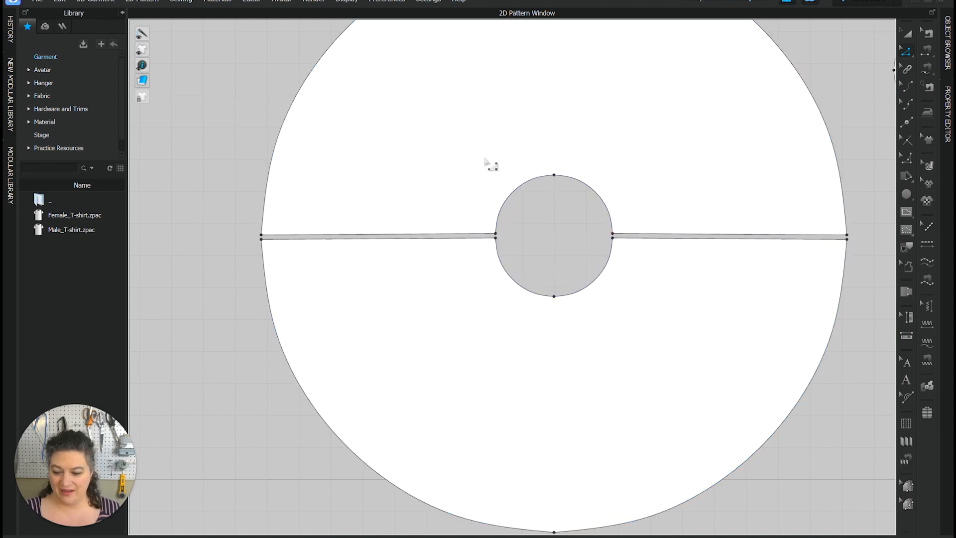
# - Move the upper half-circle skirt piece up away from the lower half, and delete the small cut-out circle
pyautogui.press('a')
pyautogui.moveTo(485, 158); pyautogui.dragTo(487, 117)
pyautogui.scroll(-5, 513, 294)
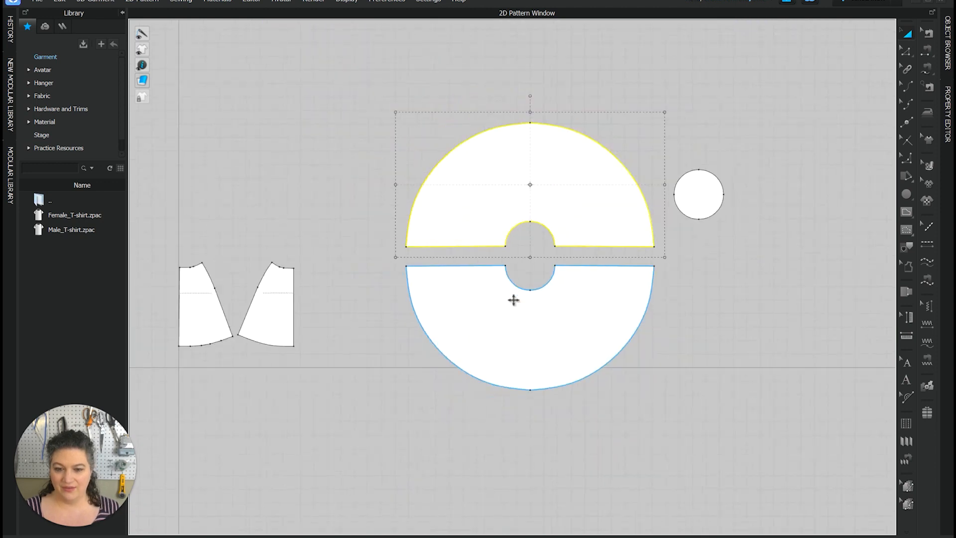
pyautogui.click(699, 192)
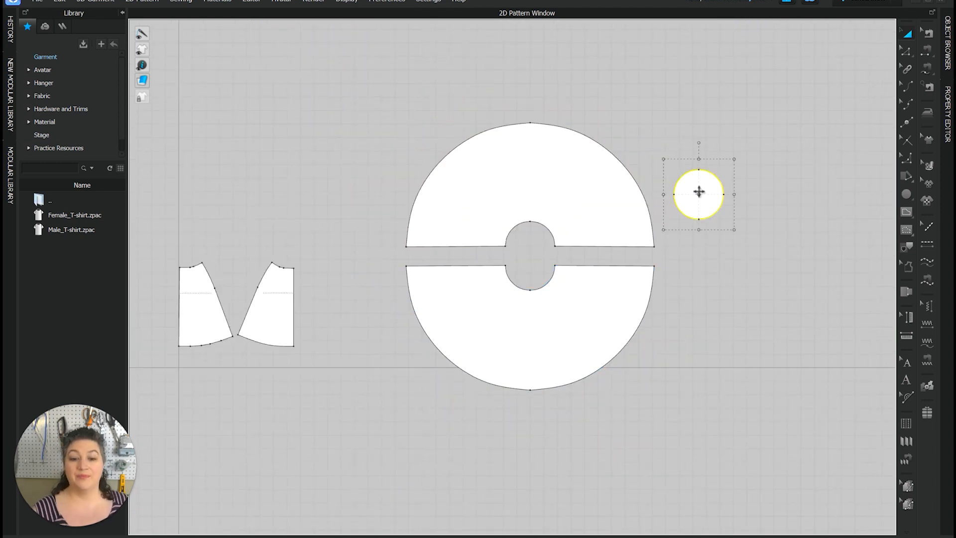
pyautogui.press('Delete')
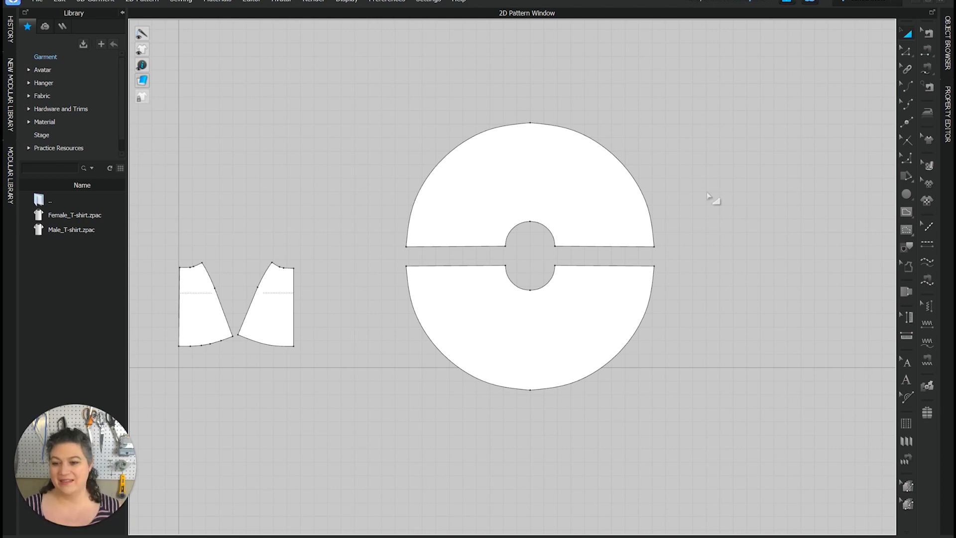
# - Measure the combined length of the waist edge segments on the right-hand A-line skirt piece
pyautogui.scroll(6, 243, 241)
pyautogui.moveTo(248, 249); pyautogui.dragTo(466, 215, button='middle')
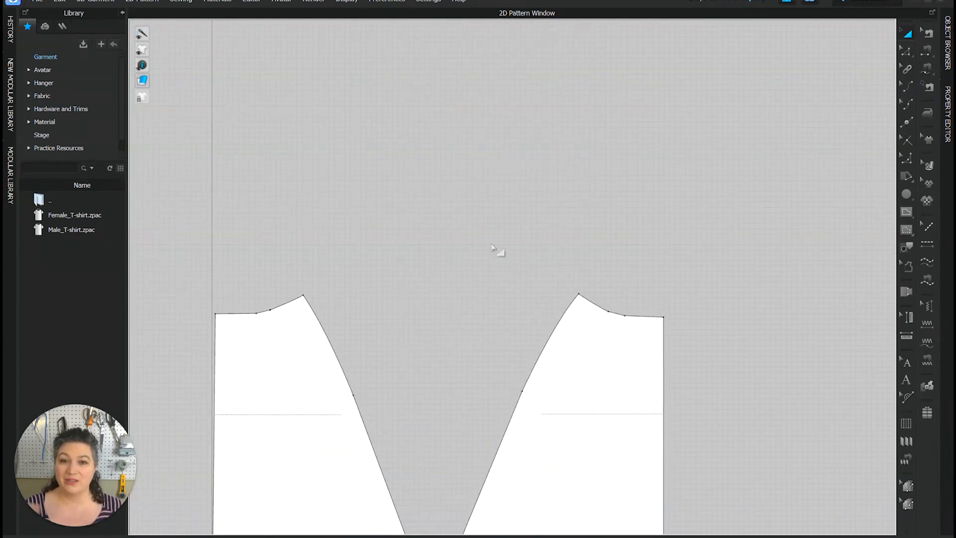
pyautogui.scroll(-3, 514, 289)
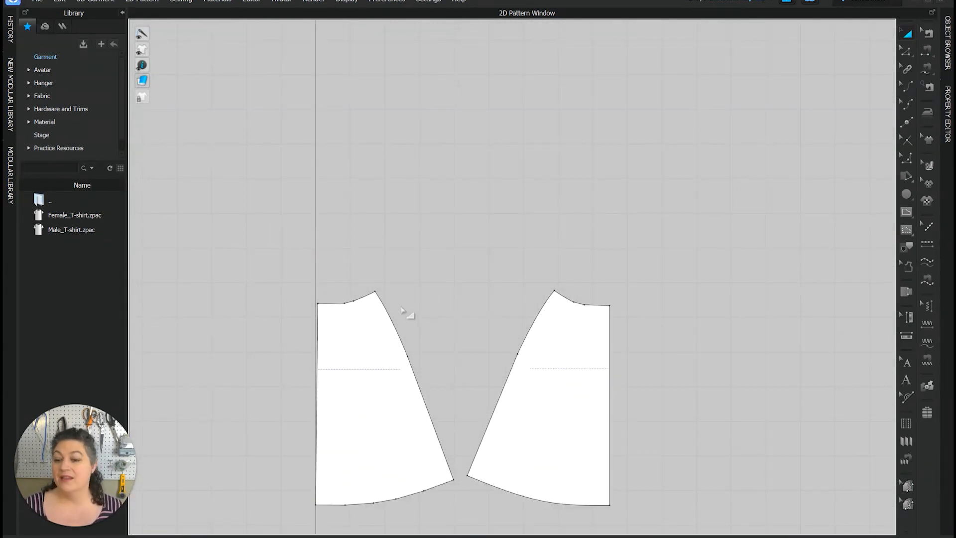
pyautogui.click(399, 339)
pyautogui.scroll(3, 398, 334)
pyautogui.click(489, 301)
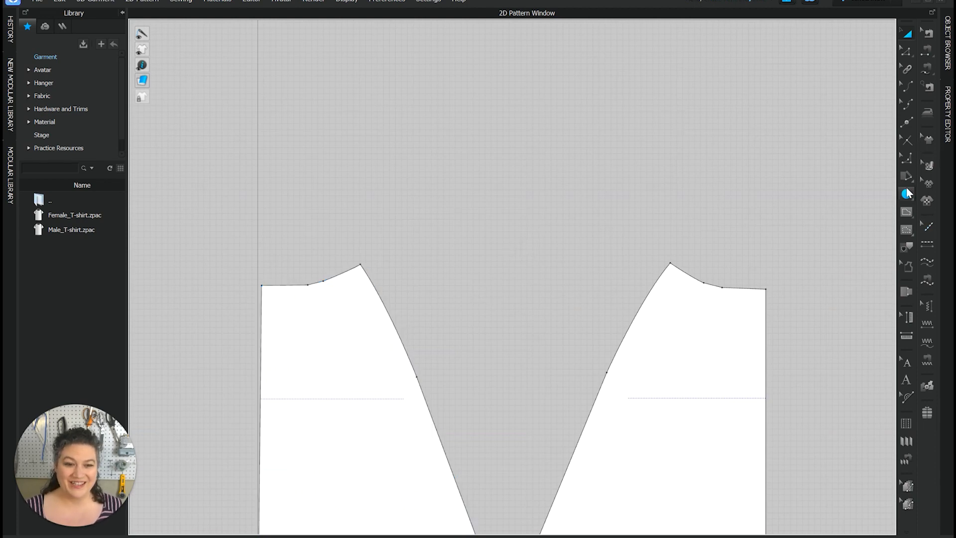
pyautogui.scroll(-2, 655, 295)
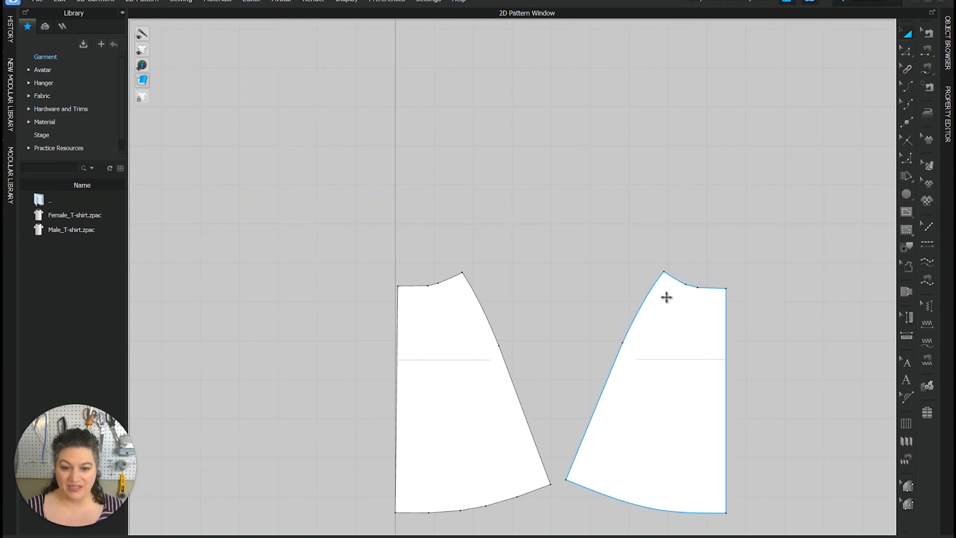
pyautogui.press('z')
pyautogui.moveTo(794, 241); pyautogui.dragTo(632, 302)
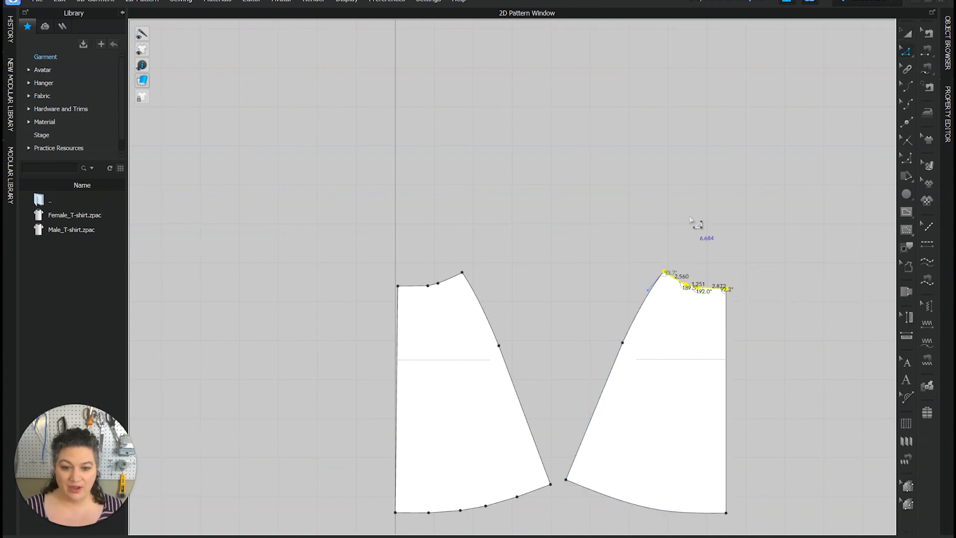
pyautogui.scroll(3, 692, 221)
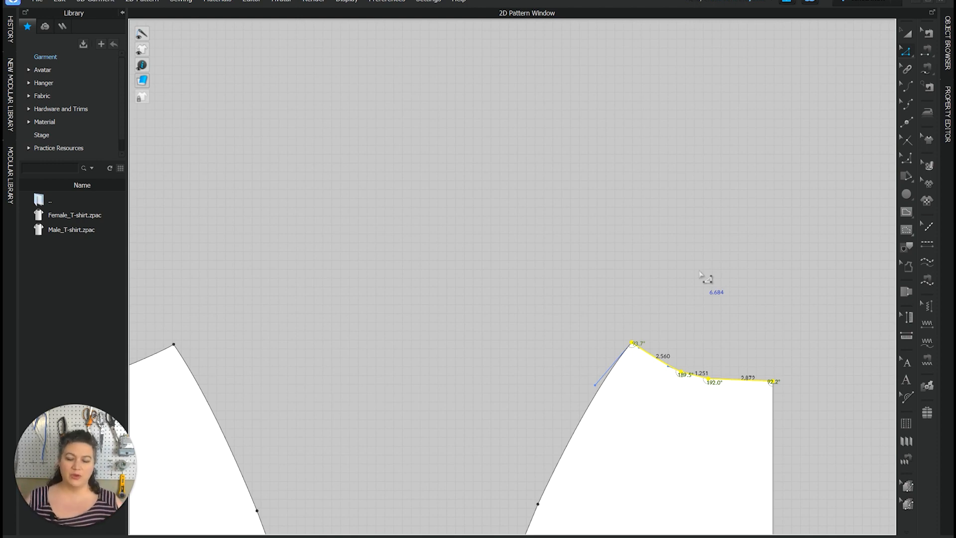
pyautogui.scroll(4, 740, 313)
pyautogui.scroll(-3, 742, 330)
pyautogui.moveTo(741, 330); pyautogui.dragTo(687, 274, button='middle')
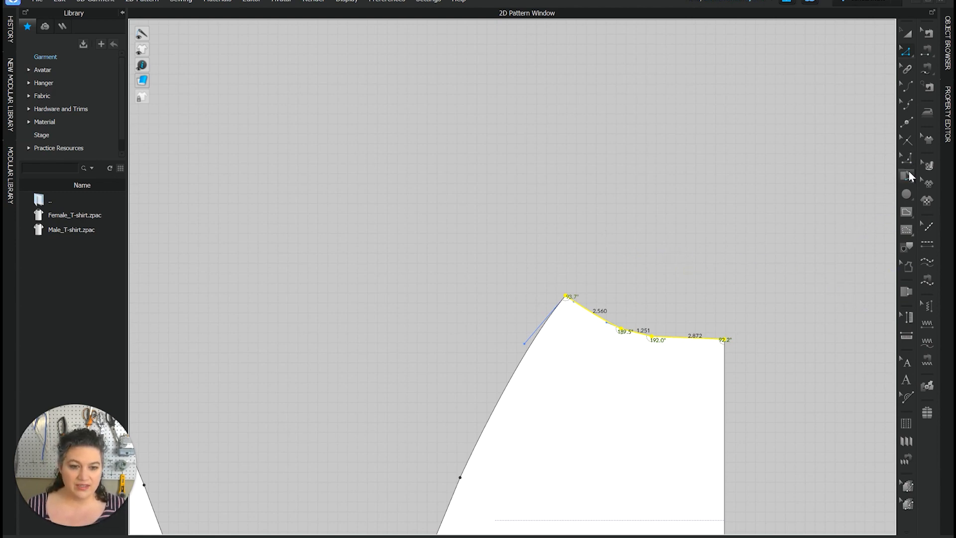
pyautogui.click(907, 196)
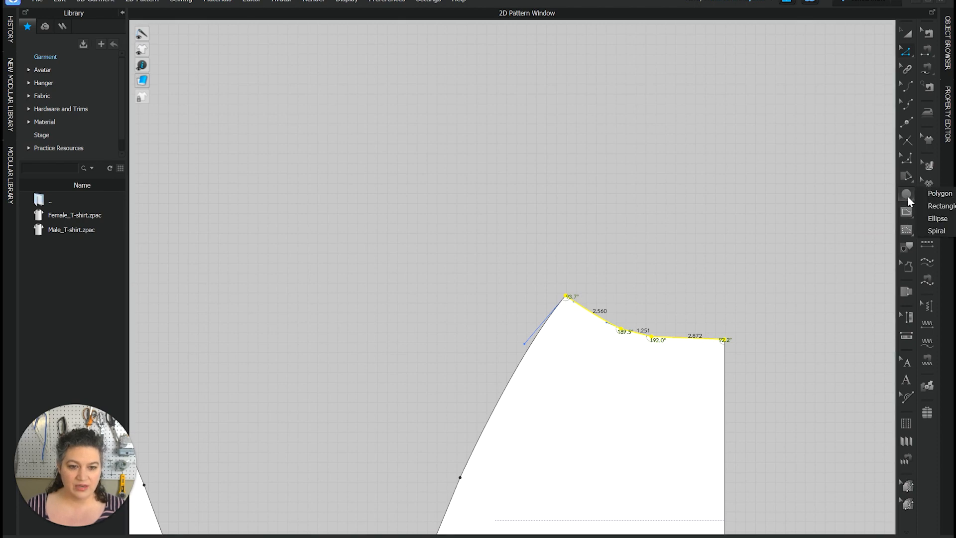
pyautogui.click(932, 194)
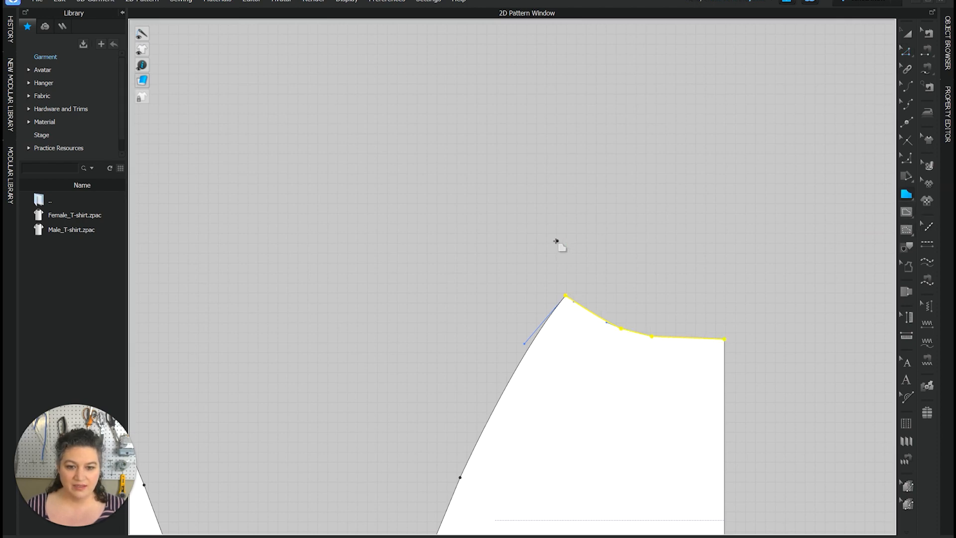
pyautogui.click(907, 197)
pyautogui.click(927, 207)
pyautogui.moveTo(584, 239); pyautogui.dragTo(686, 263)
pyautogui.rightClick(687, 263)
pyautogui.click(731, 243)
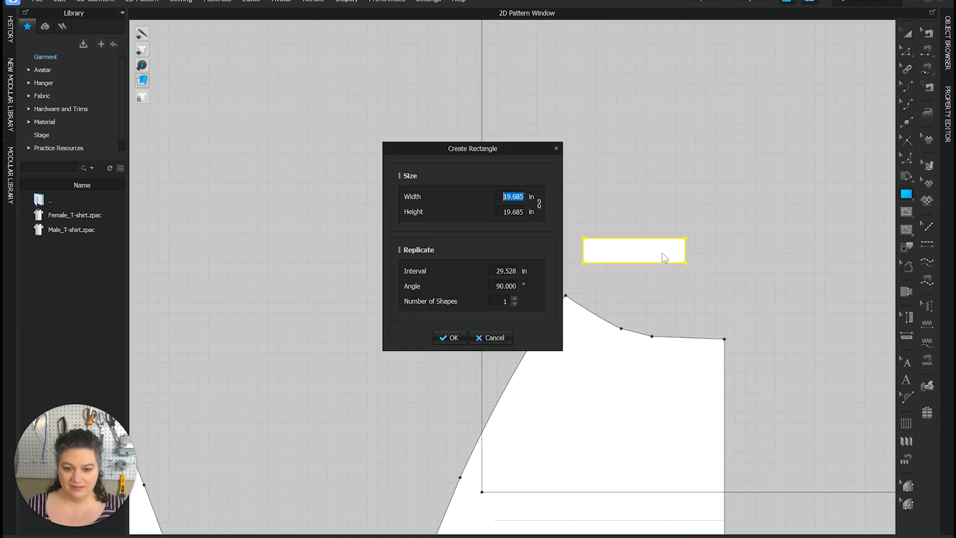
pyautogui.click(481, 338)
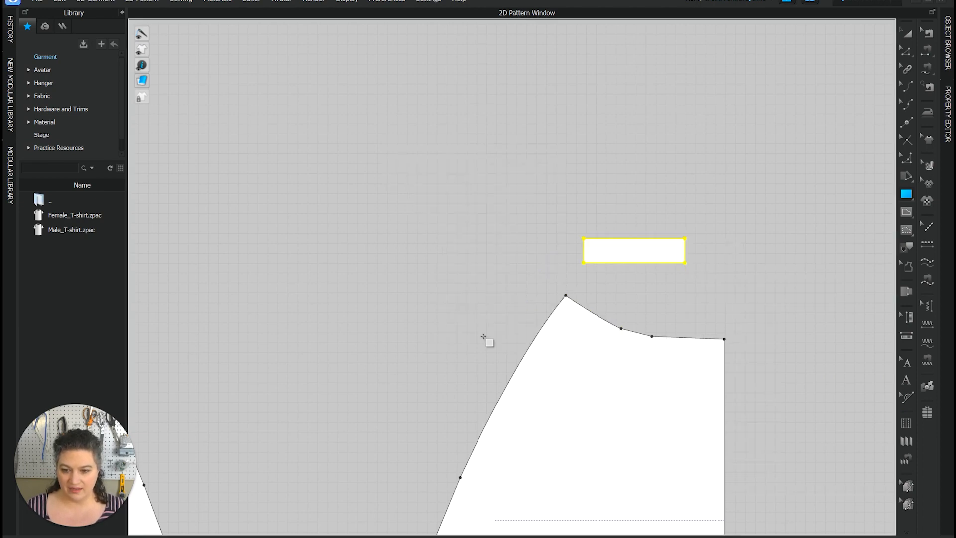
pyautogui.click(679, 247)
pyautogui.click(481, 339)
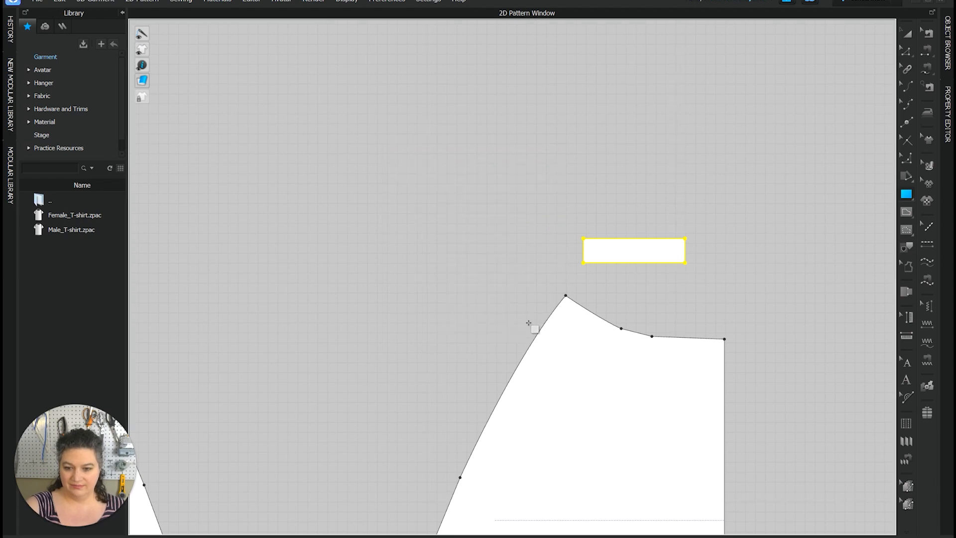
pyautogui.press('a')
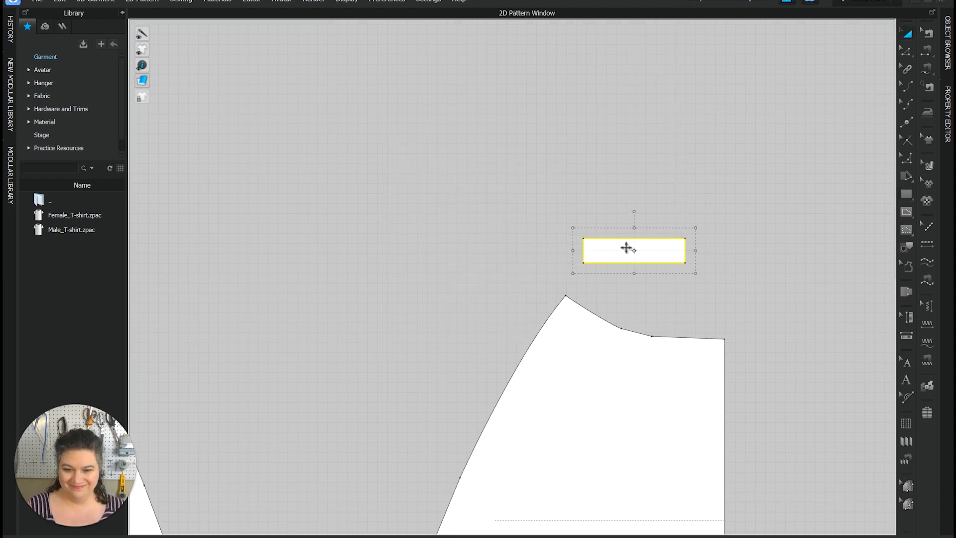
pyautogui.press('Delete')
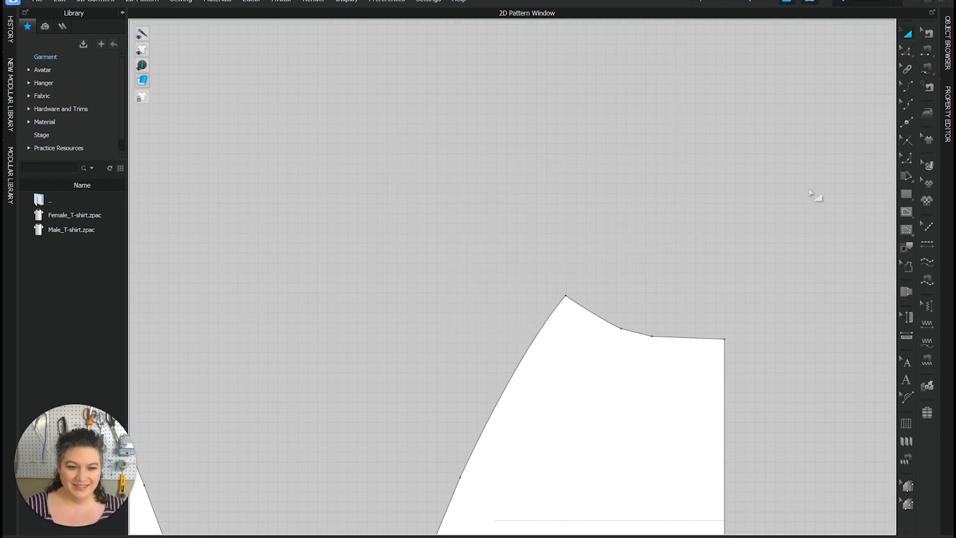
# - Create a waistband rectangle 6.684 in wide and 1.5 in high above the right-hand A-line piece, with the replicate interval at 6.684 in
pyautogui.click(595, 239)
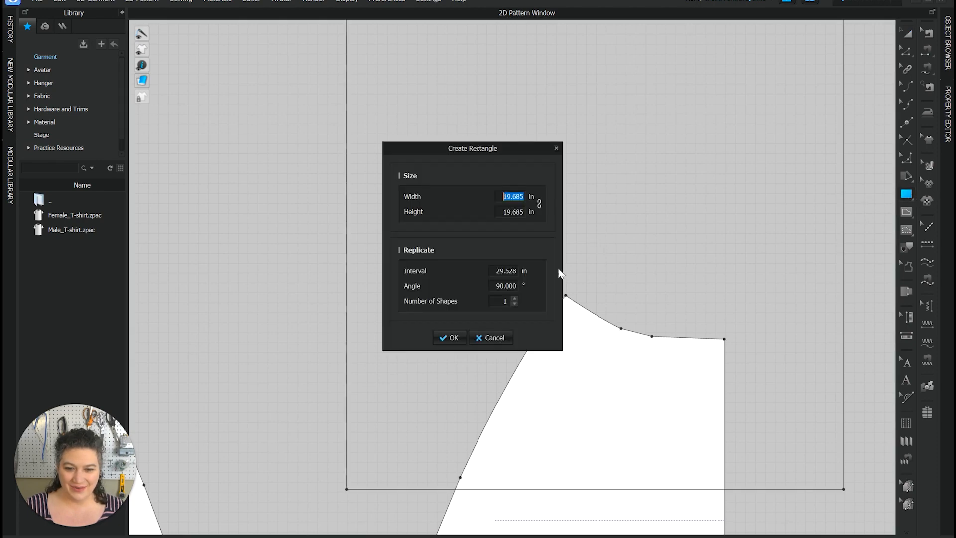
pyautogui.doubleClick(510, 271)
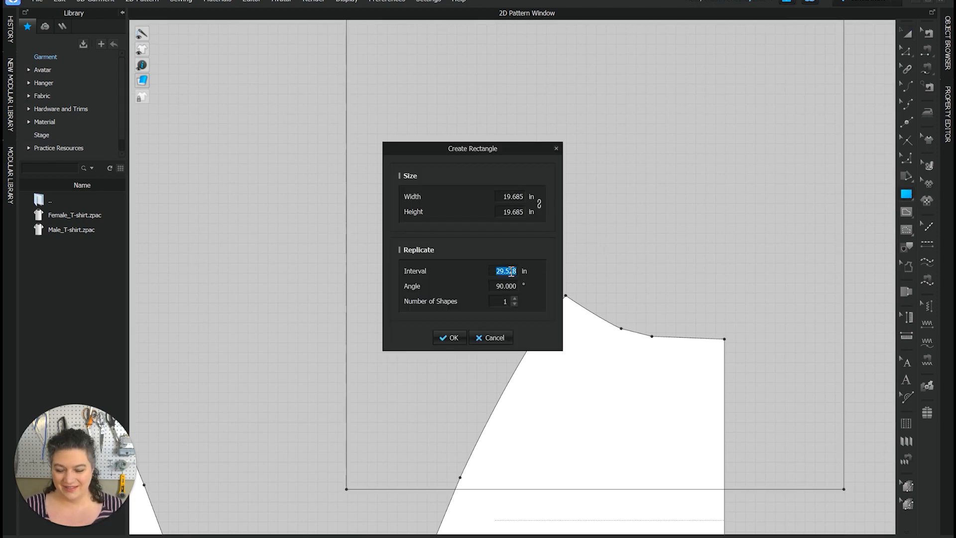
pyautogui.write('5')
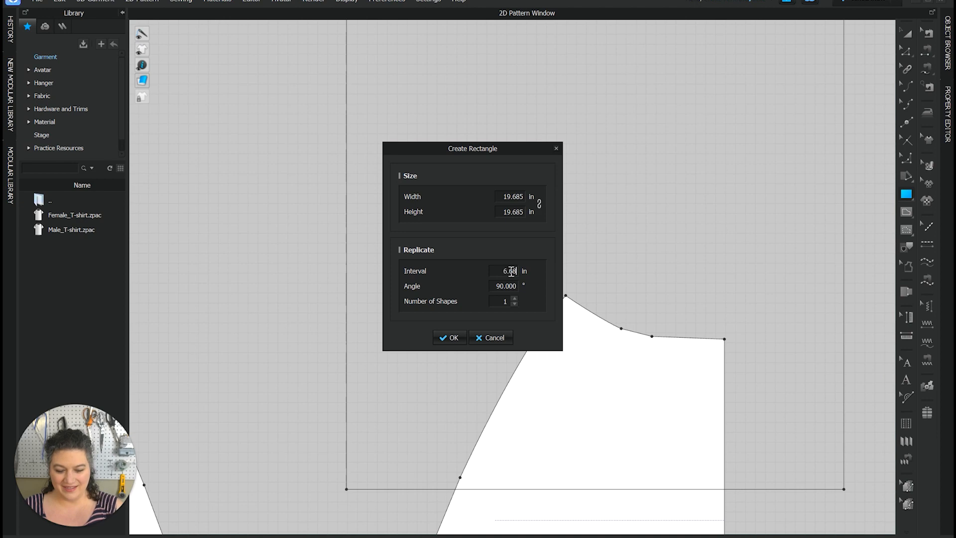
pyautogui.press('Tab')
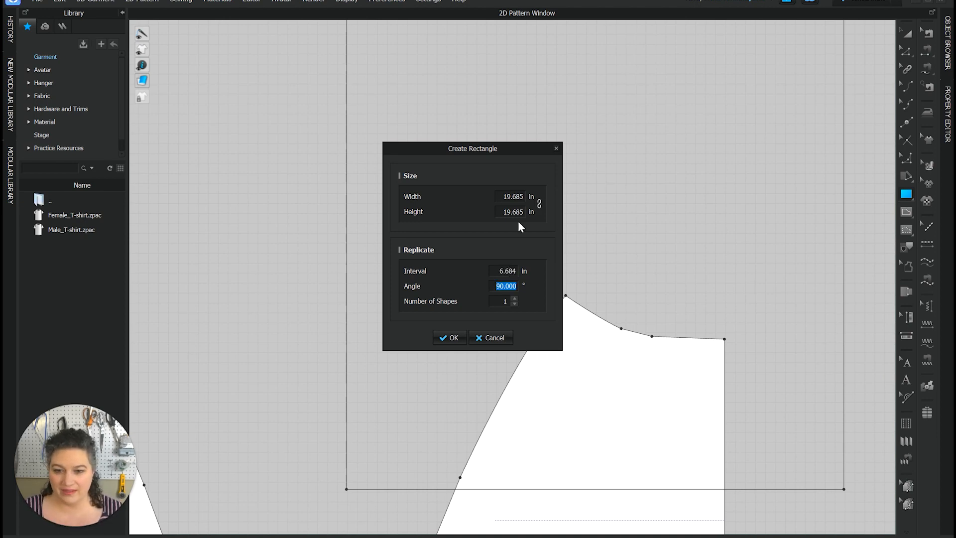
pyautogui.doubleClick(514, 196)
pyautogui.write('6.684')
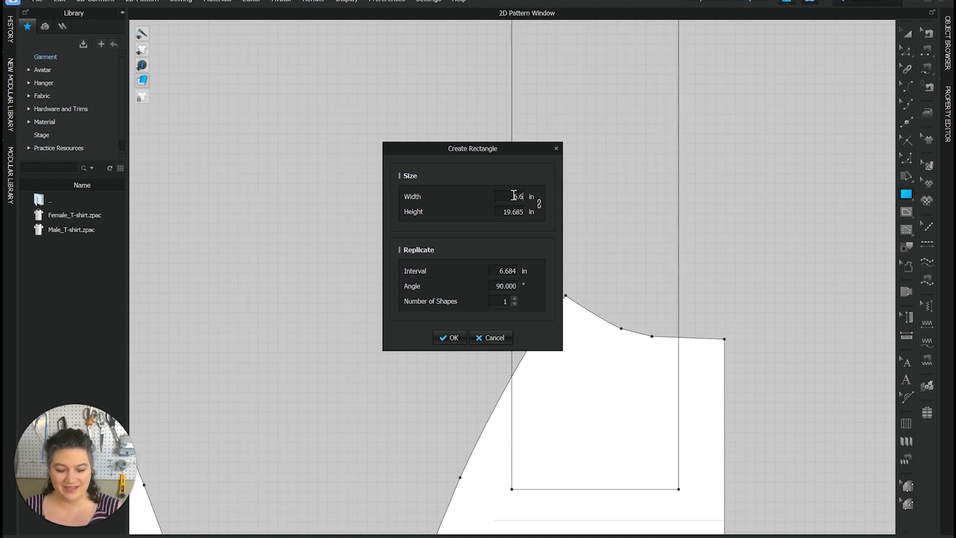
pyautogui.press('Tab')
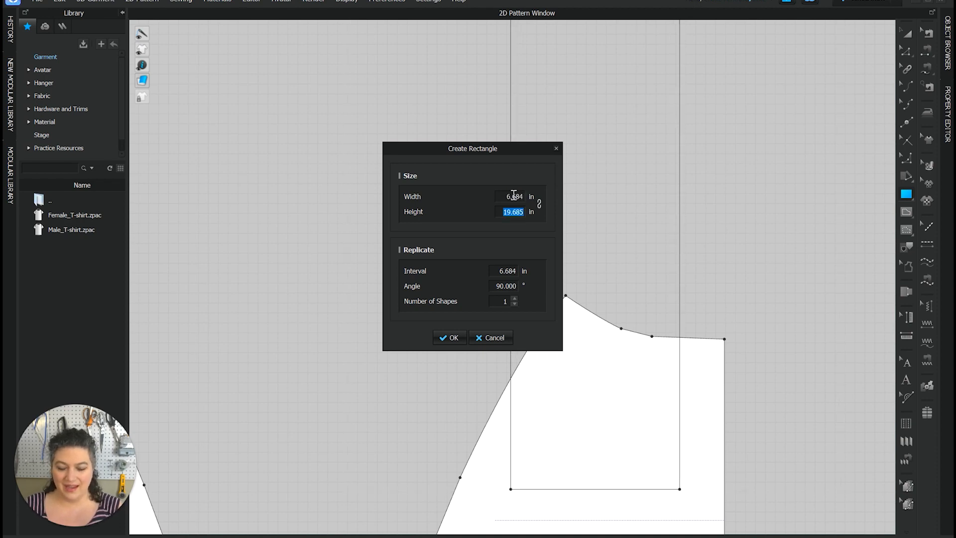
pyautogui.write('1.5')
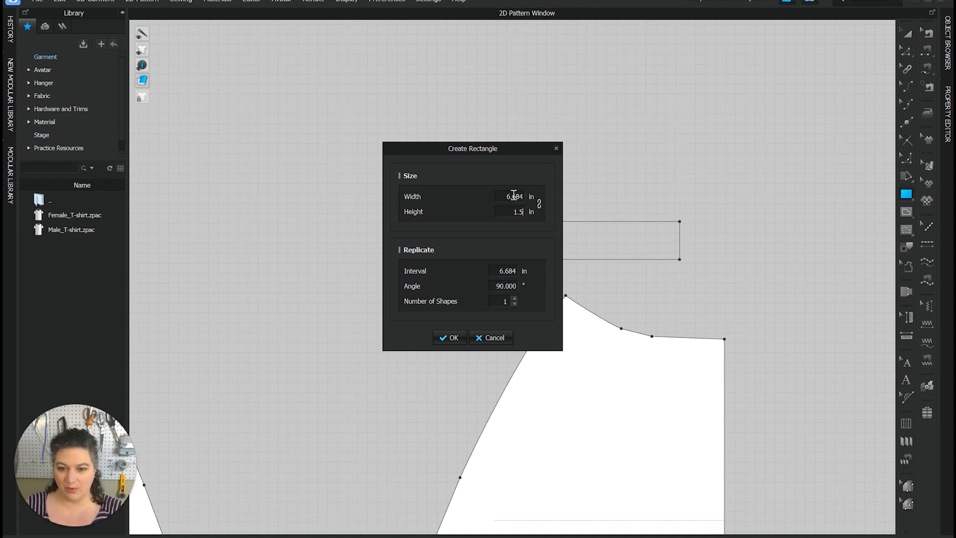
pyautogui.click(450, 338)
# - Shift the waistband rectangle horizontally so its right end lines up with the straight centre edge of the skirt piece below
pyautogui.scroll(-3, 642, 347)
pyautogui.press('a')
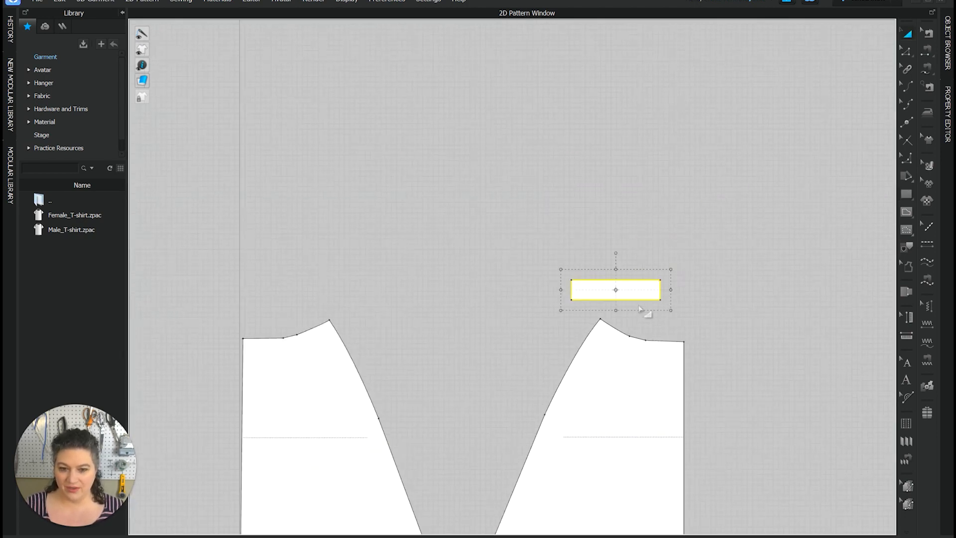
pyautogui.moveTo(642, 293); pyautogui.dragTo(665, 294)
pyautogui.click(671, 327)
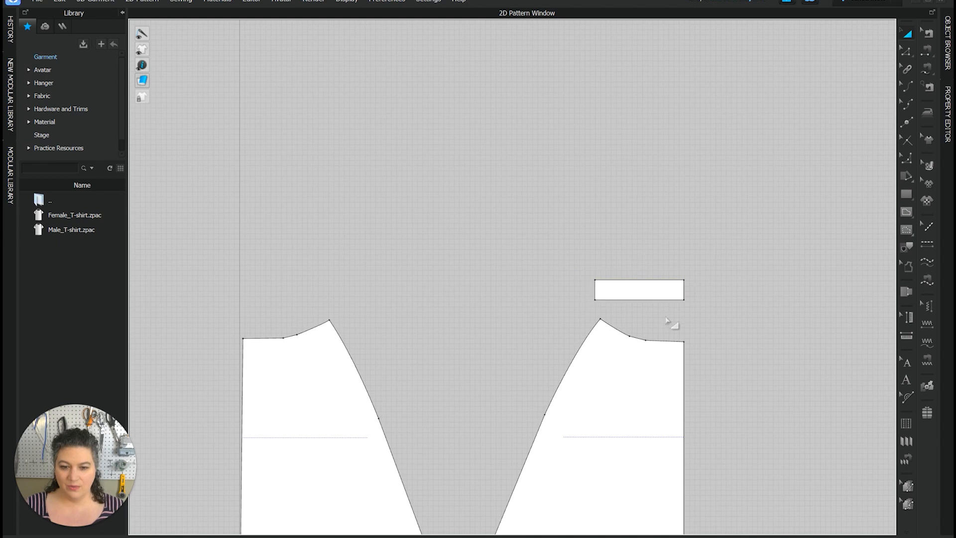
# - Clone the waistband as a symmetric pattern with sewing, placing the copy about 8.1 in to its right
pyautogui.scroll(-4, 671, 325)
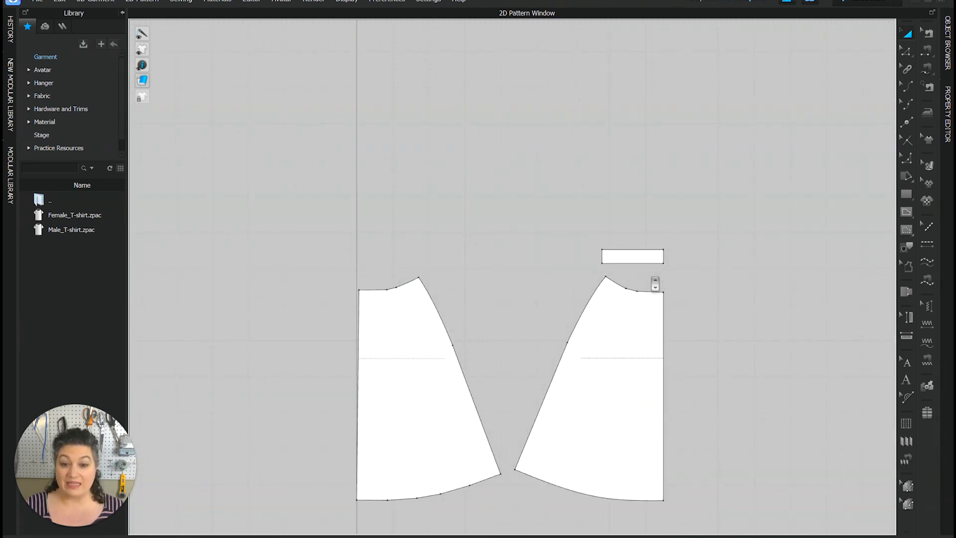
pyautogui.click(647, 256)
pyautogui.rightClick(648, 256)
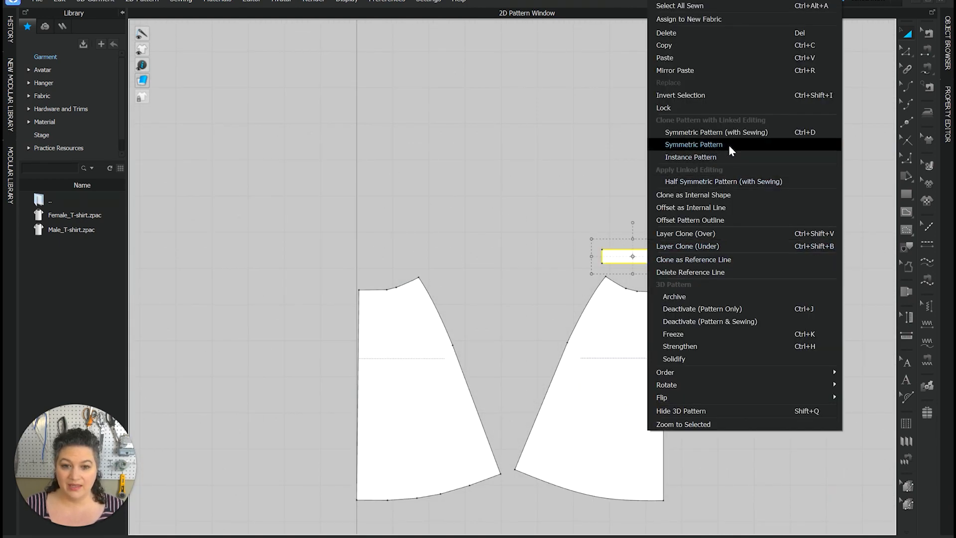
pyautogui.click(727, 132)
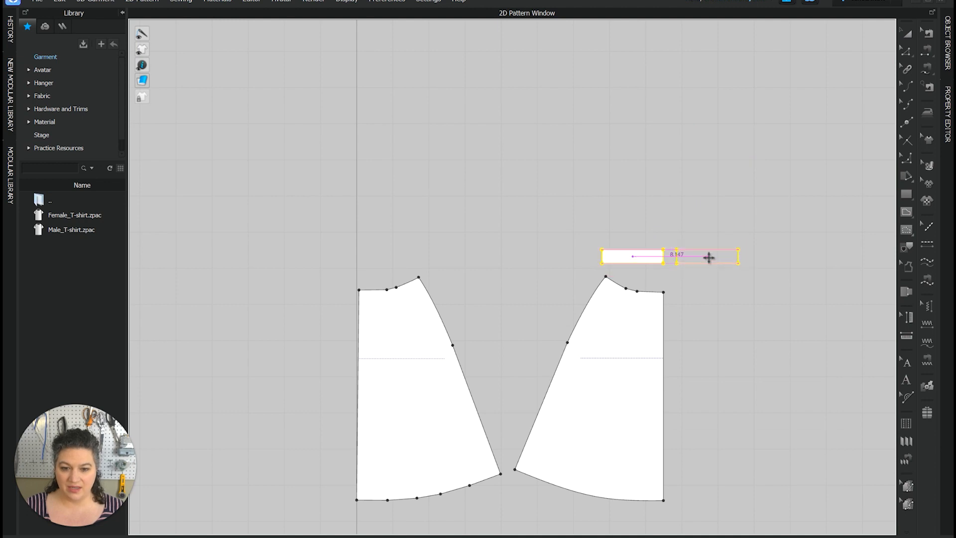
pyautogui.click(710, 255)
# - Clone the right-hand A-line skirt piece as a symmetric pattern with sewing, placing the copy about 17.6 in to its right
pyautogui.click(619, 357)
pyautogui.rightClick(619, 357)
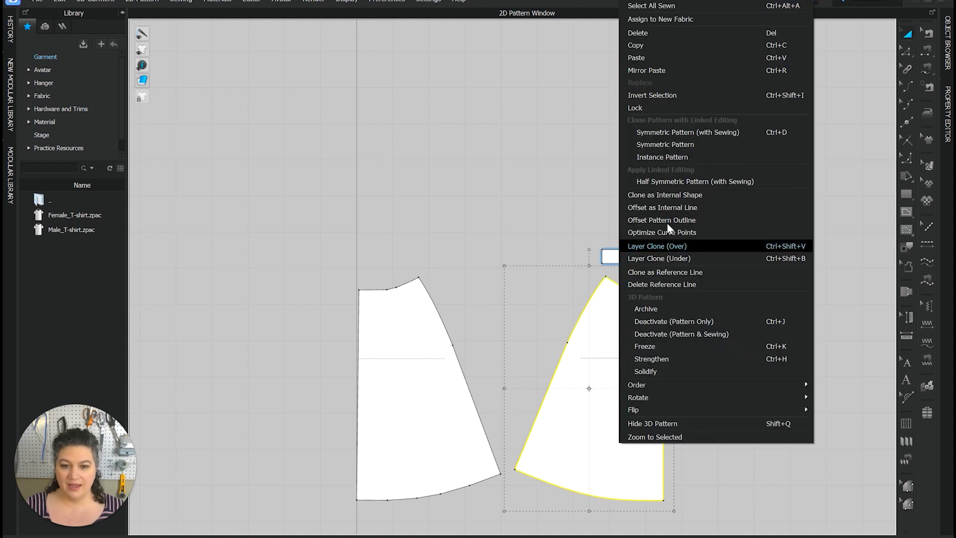
pyautogui.click(692, 132)
pyautogui.click(752, 387)
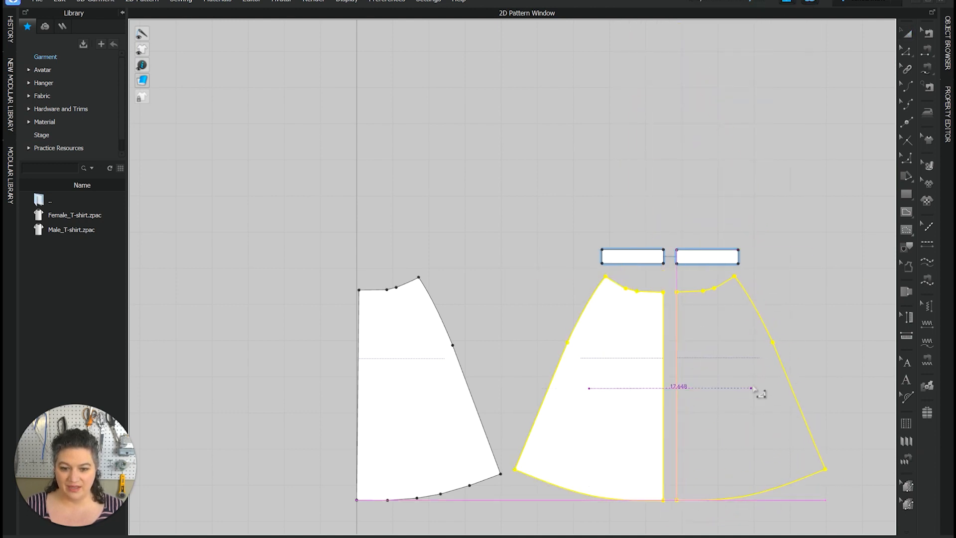
pyautogui.scroll(-3, 752, 388)
pyautogui.scroll(6, 531, 414)
pyautogui.scroll(-2, 662, 365)
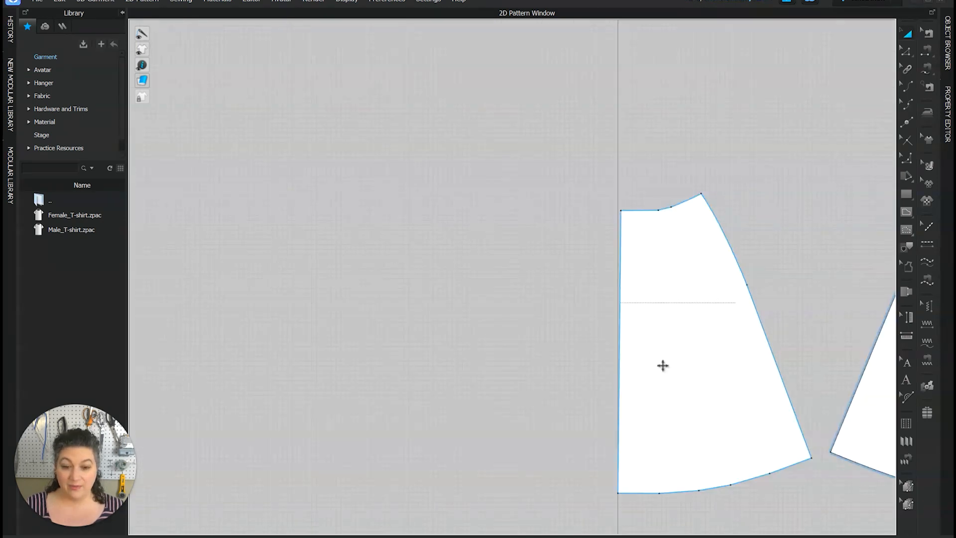
pyautogui.click(683, 324)
pyautogui.rightClick(686, 320)
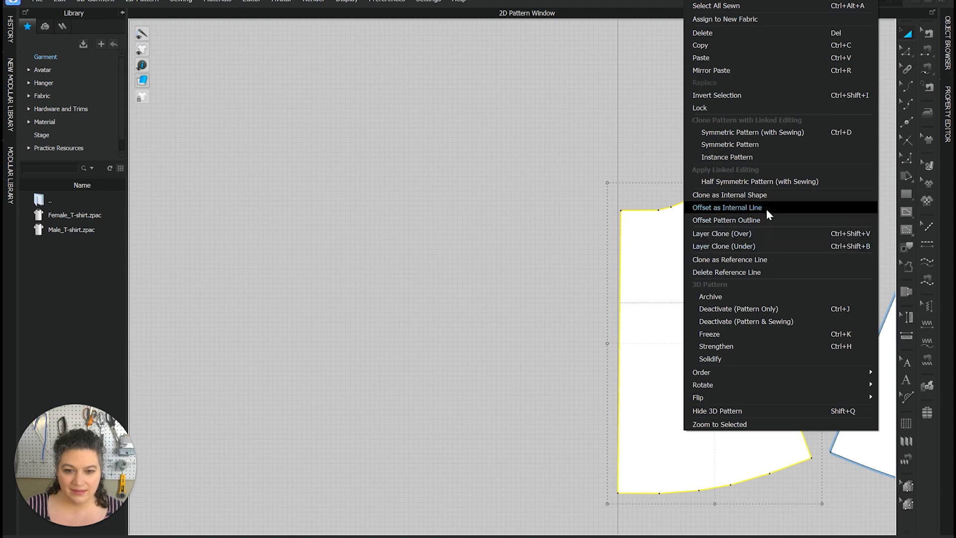
pyautogui.click(650, 182)
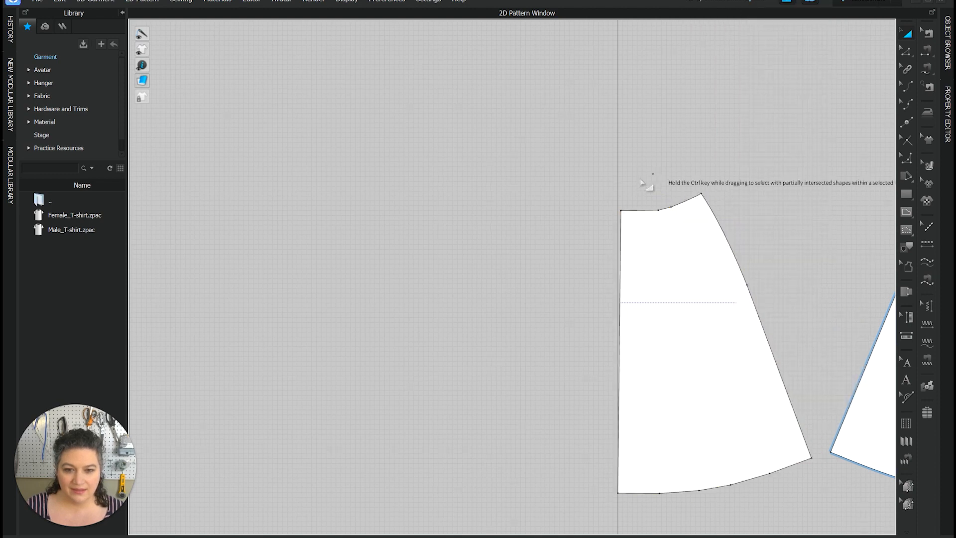
# - Unfold the left A-line skirt piece across its straight centre edge with symmetric editing and sewing
pyautogui.moveTo(636, 184); pyautogui.dragTo(621, 177, button='middle')
pyautogui.moveTo(621, 177); pyautogui.dragTo(602, 166, button='middle')
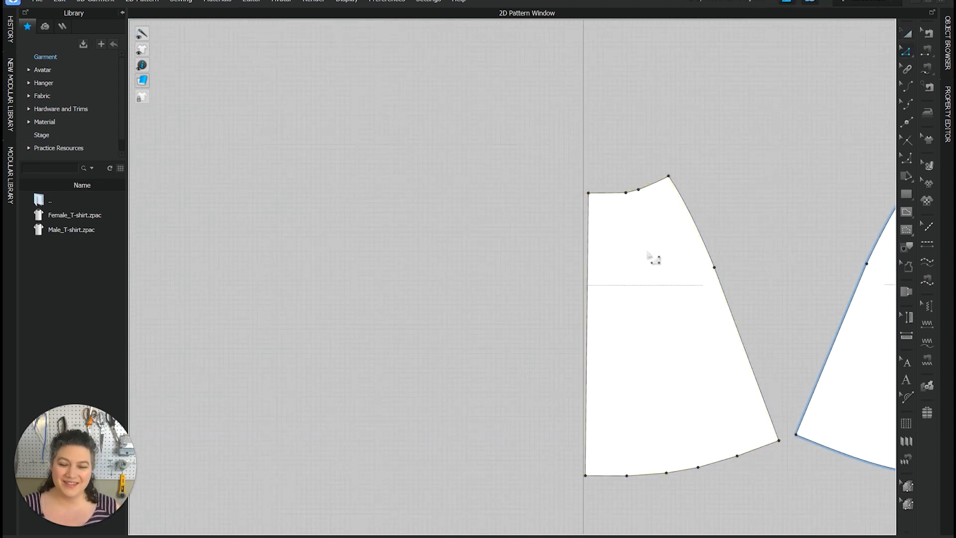
pyautogui.rightClick(589, 263)
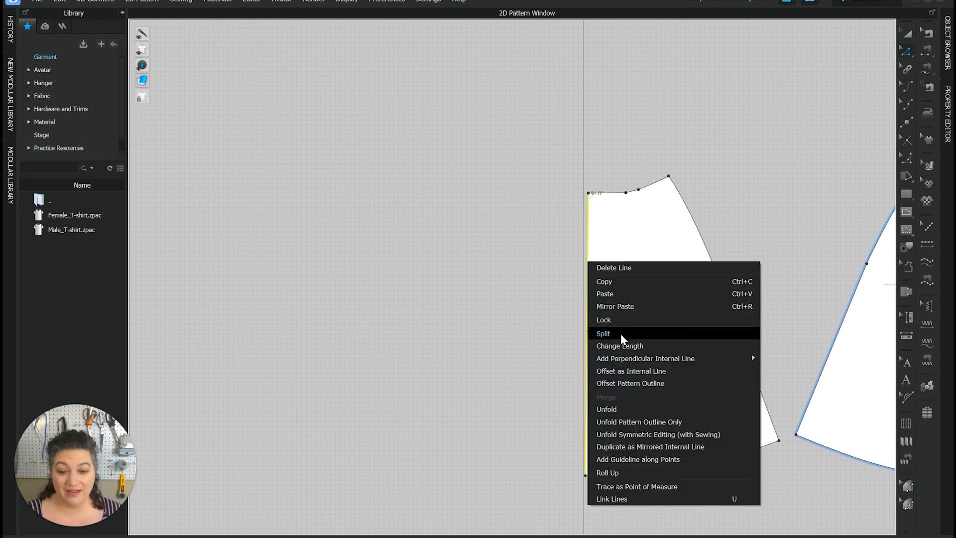
pyautogui.click(643, 435)
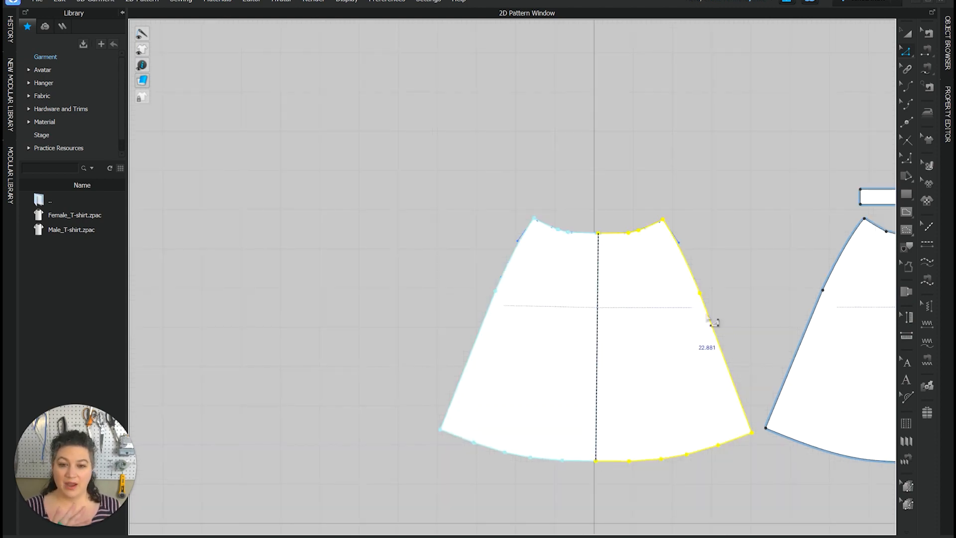
pyautogui.click(730, 303)
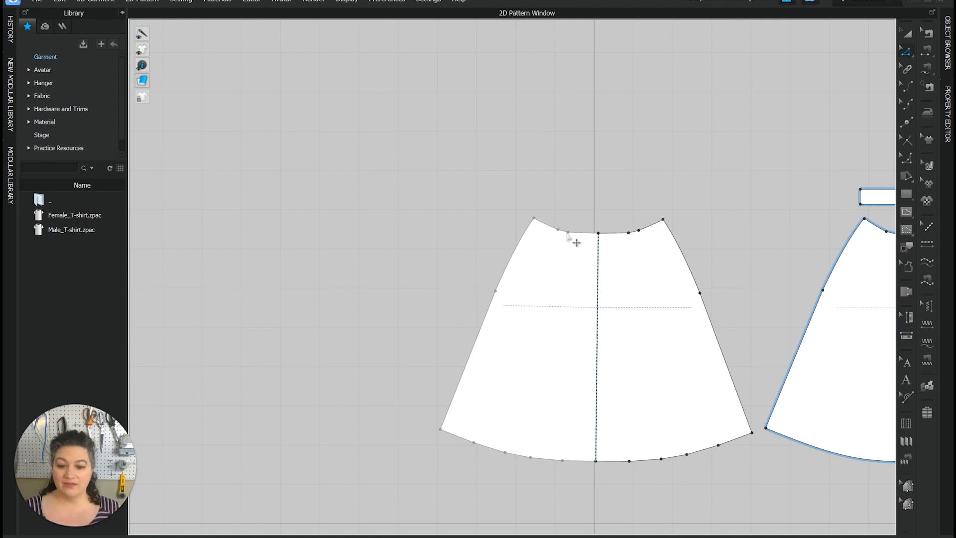
# - Select the waistline segments on the right half of the unfolded A-line skirt to measure their combined length
pyautogui.scroll(4, 577, 209)
pyautogui.scroll(-2, 648, 242)
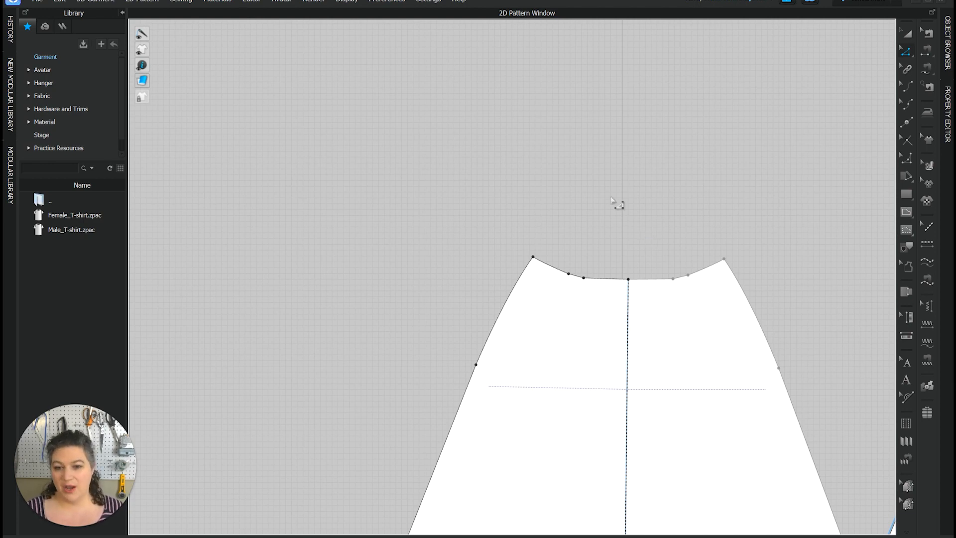
pyautogui.scroll(2, 618, 205)
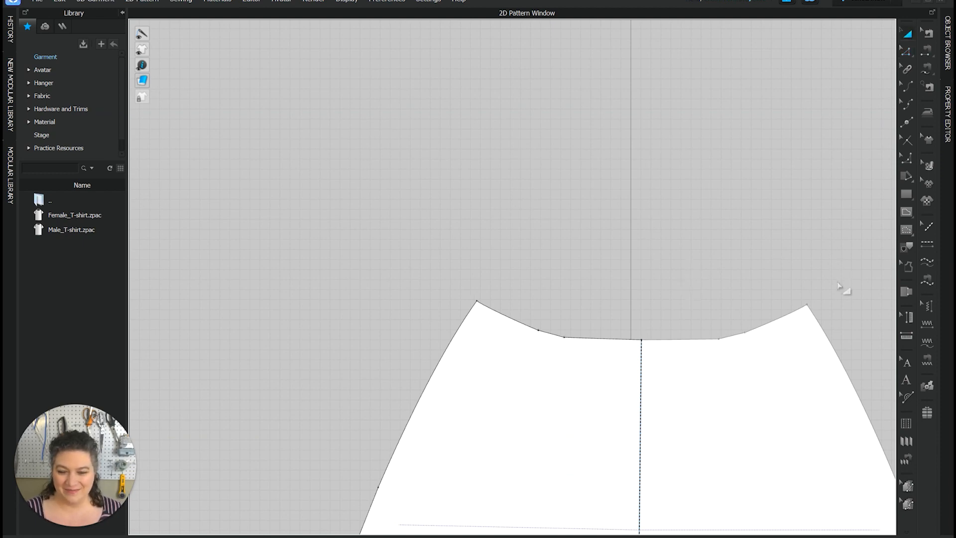
pyautogui.press('z')
pyautogui.moveTo(838, 283); pyautogui.dragTo(638, 366)
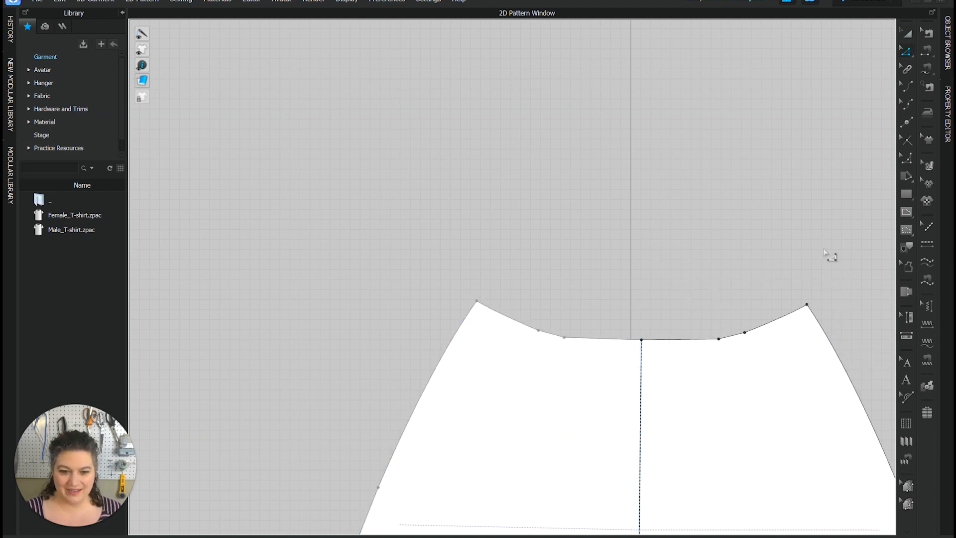
pyautogui.moveTo(824, 251); pyautogui.dragTo(639, 364)
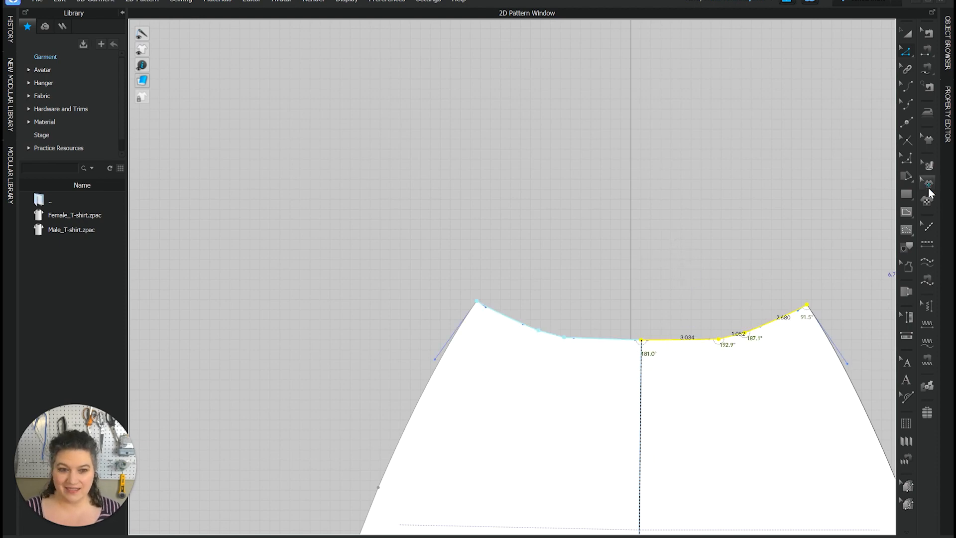
# - Create a waistband rectangle 6.766 in wide and 1.5 in high above the unfolded skirt's waistline
pyautogui.click(907, 195)
pyautogui.click(690, 239)
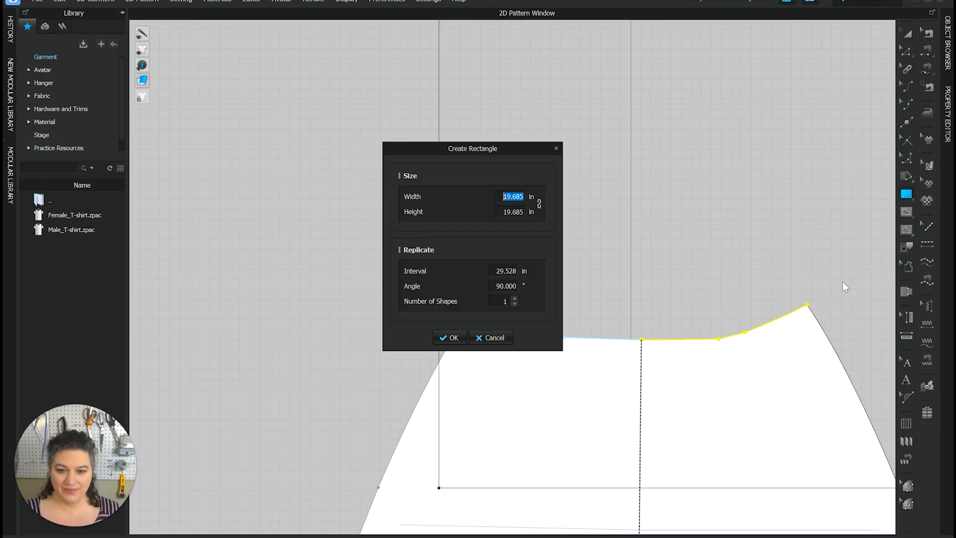
pyautogui.write('6.766')
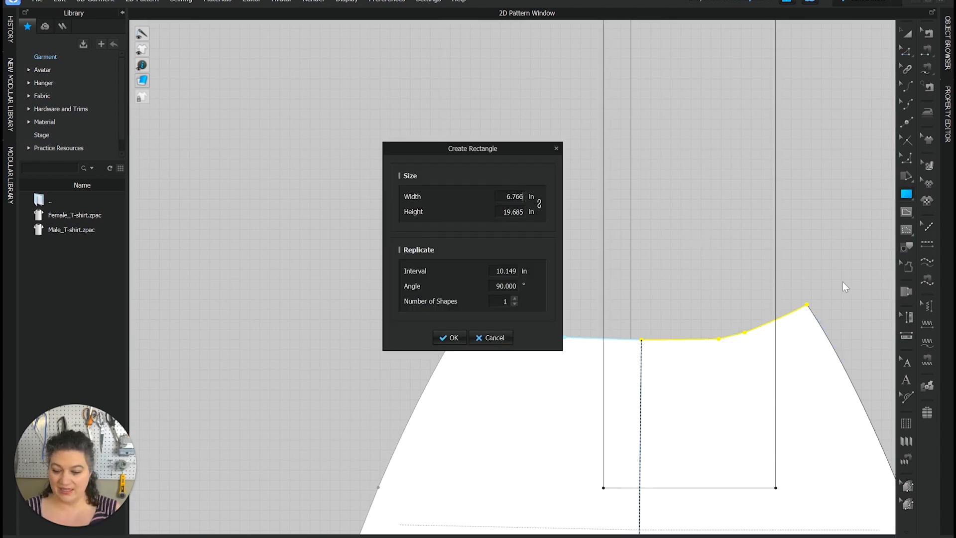
pyautogui.press('Tab')
pyautogui.write('1.5')
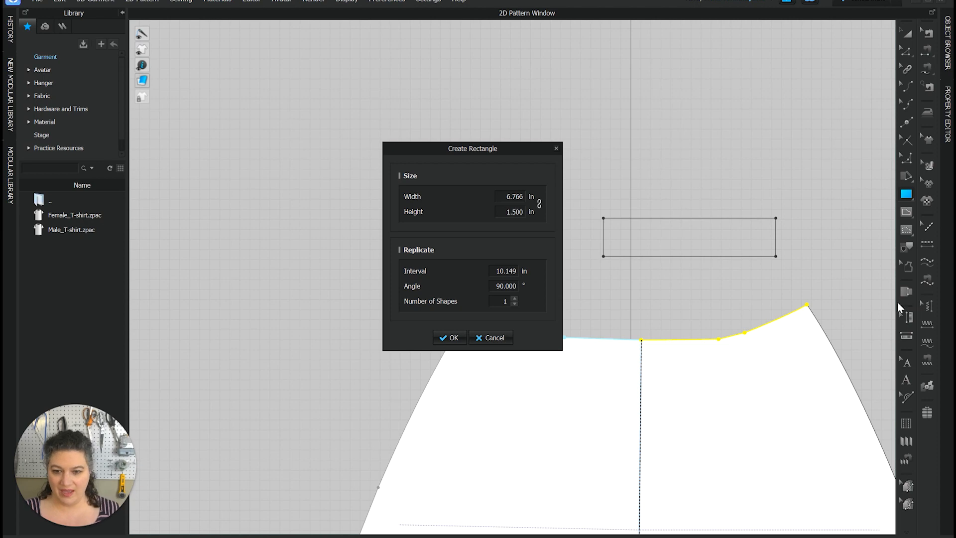
pyautogui.click(448, 338)
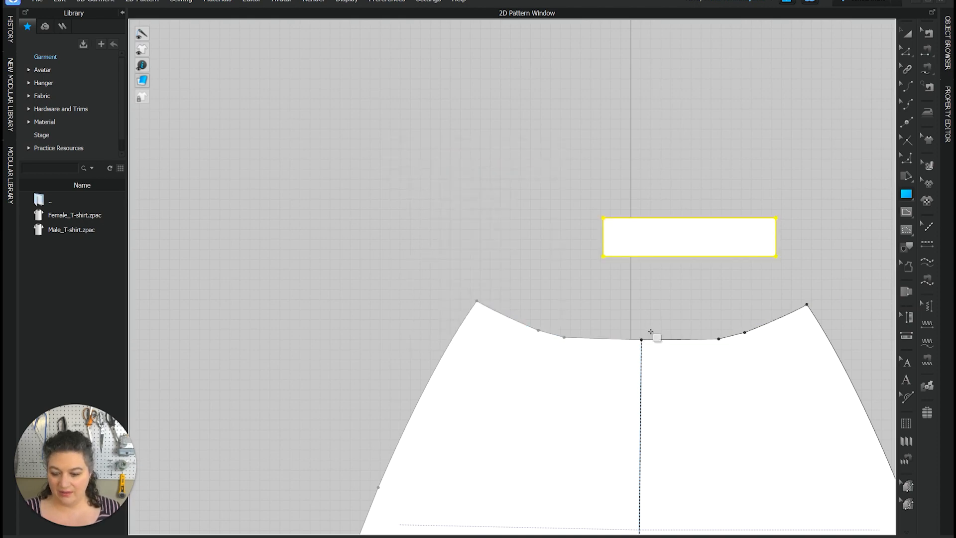
# - Shift the new waistband rectangle so its left end nears the skirt's centre line, and unfold it there with symmetric editing and sewing
pyautogui.press('v')
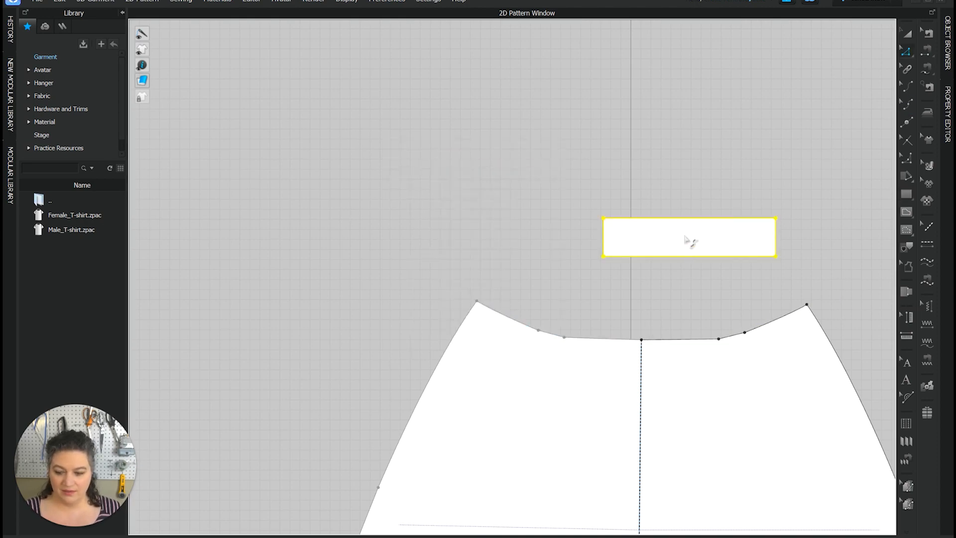
pyautogui.moveTo(686, 236); pyautogui.dragTo(731, 237)
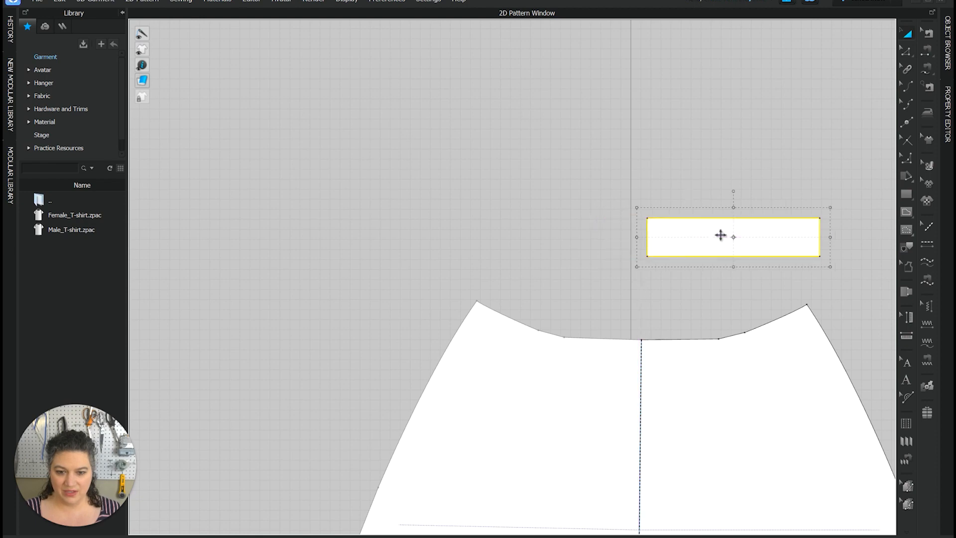
pyautogui.press('z')
pyautogui.click(653, 237)
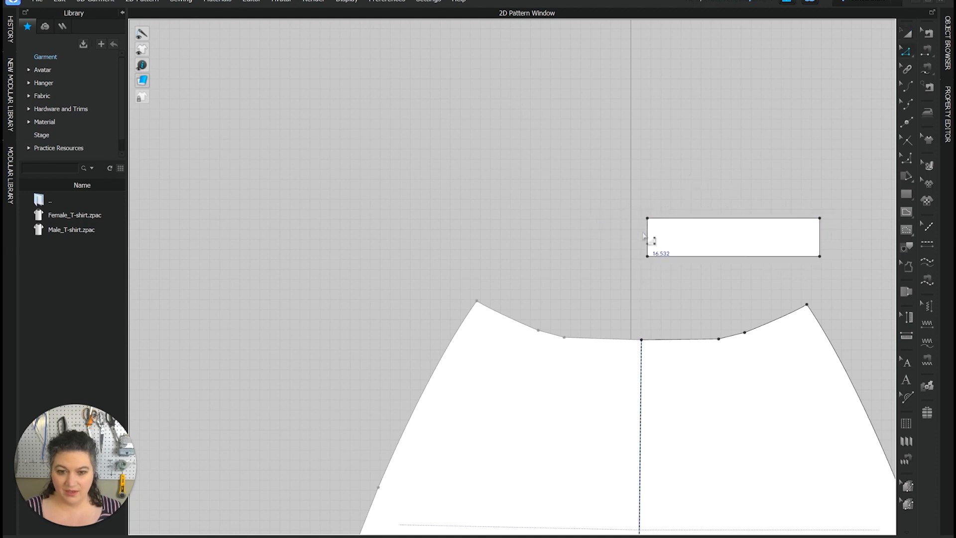
pyautogui.rightClick(648, 237)
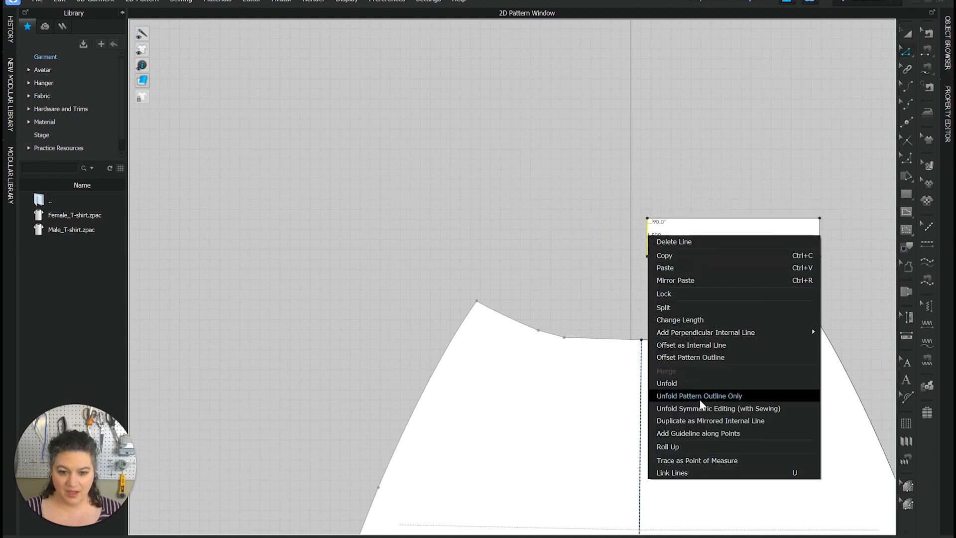
pyautogui.click(700, 413)
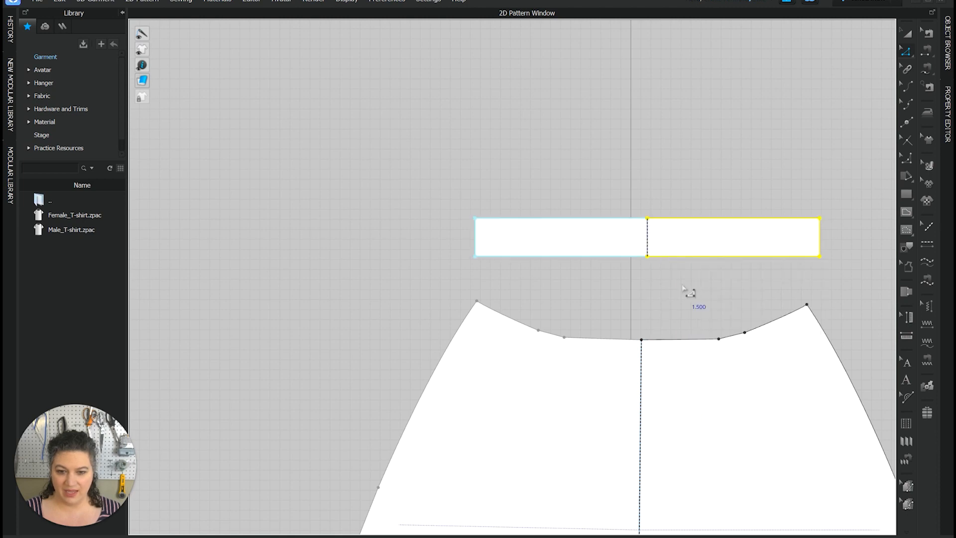
# - Try pulling the unfolded skirt's left hem corner down and outward to test symmetric editing, and undo the corner change
pyautogui.scroll(-3, 692, 301)
pyautogui.moveTo(742, 349); pyautogui.dragTo(567, 299, button='right')
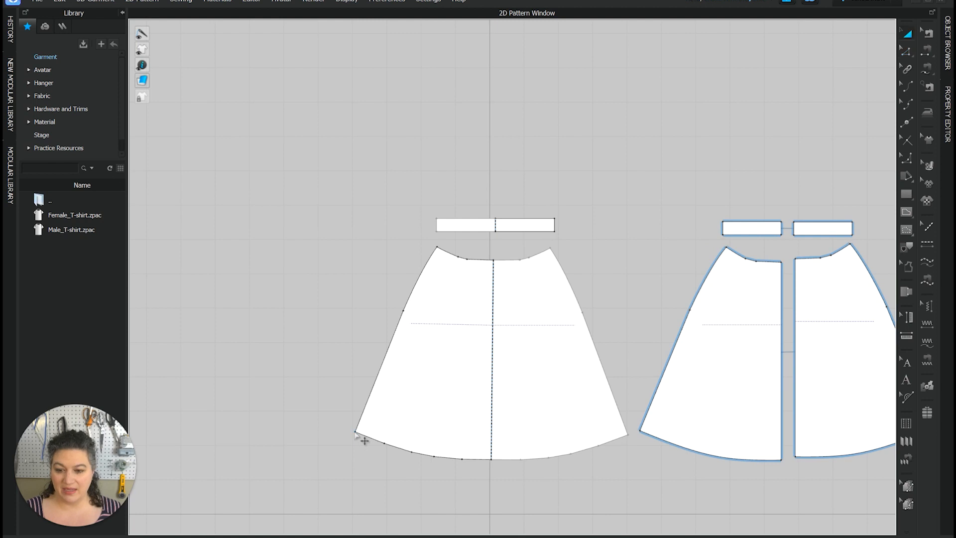
pyautogui.moveTo(355, 432); pyautogui.dragTo(328, 483)
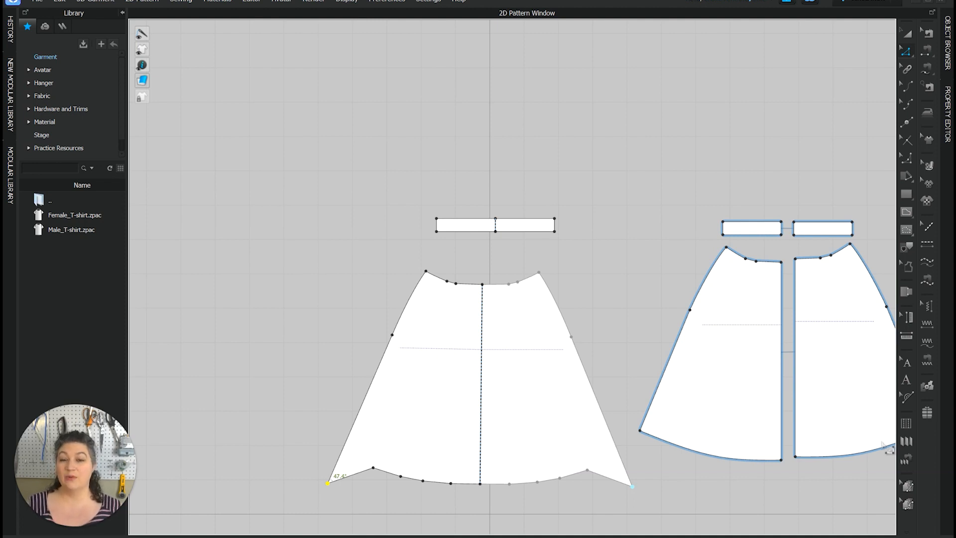
pyautogui.hotkey('ctrl', 'z')
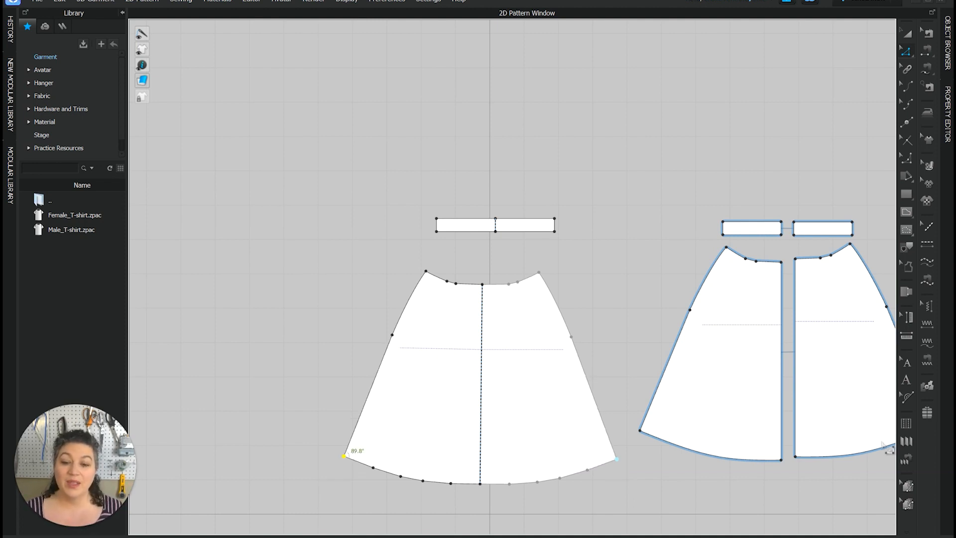
pyautogui.scroll(-5, 777, 359)
pyautogui.scroll(3, 570, 335)
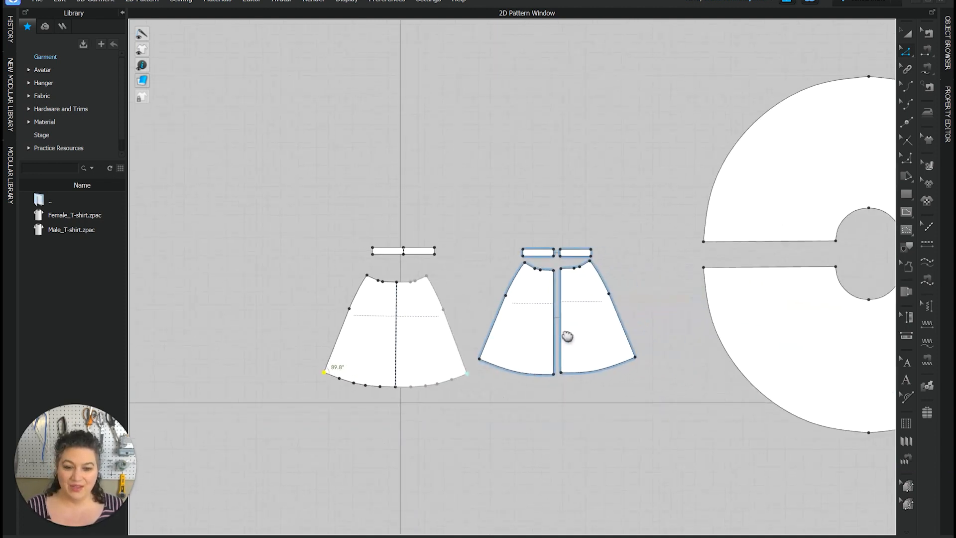
pyautogui.scroll(-2, 622, 362)
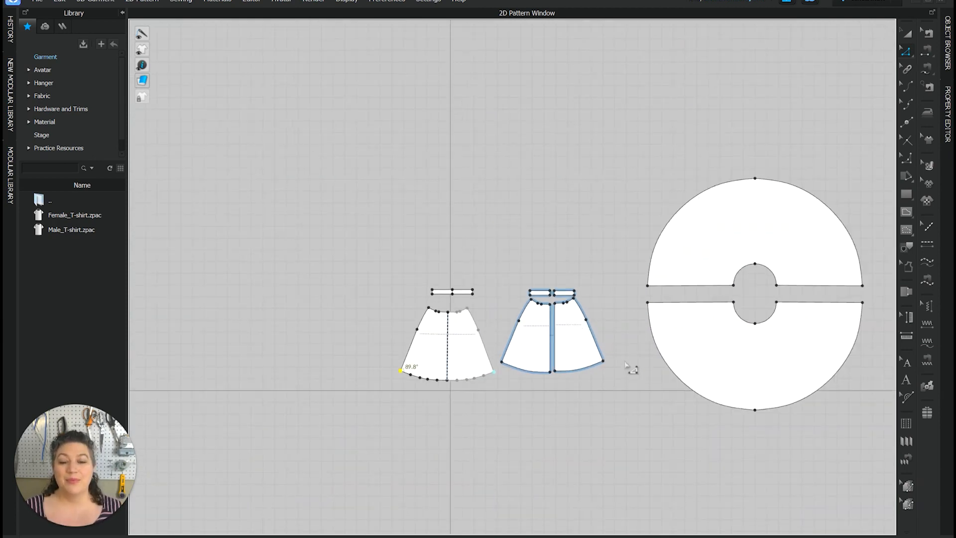
pyautogui.scroll(2, 623, 334)
pyautogui.scroll(-2, 503, 297)
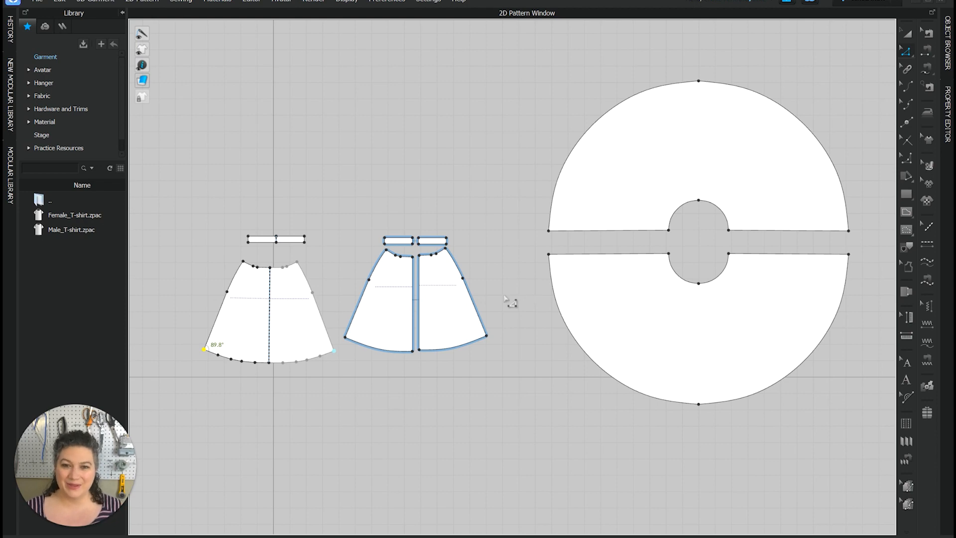
pyautogui.doubleClick(75, 459)
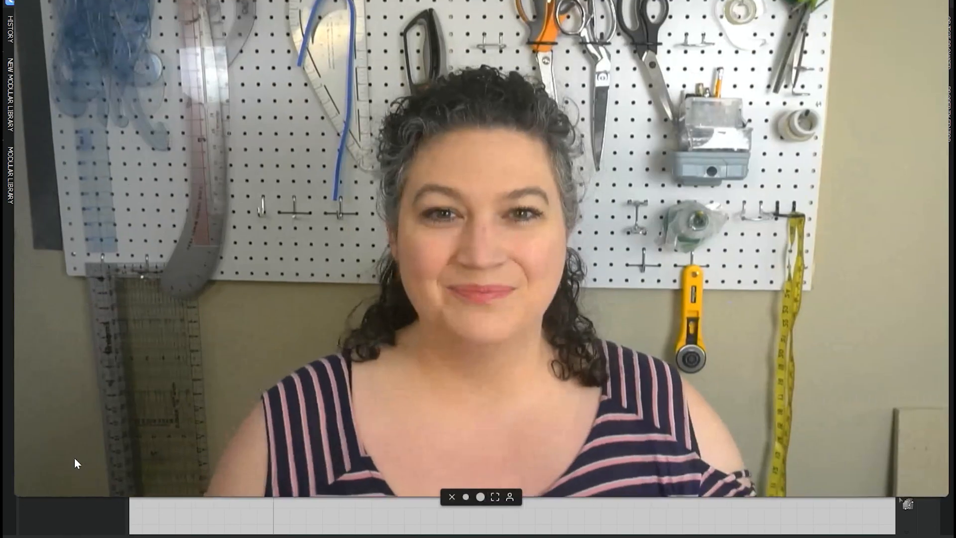